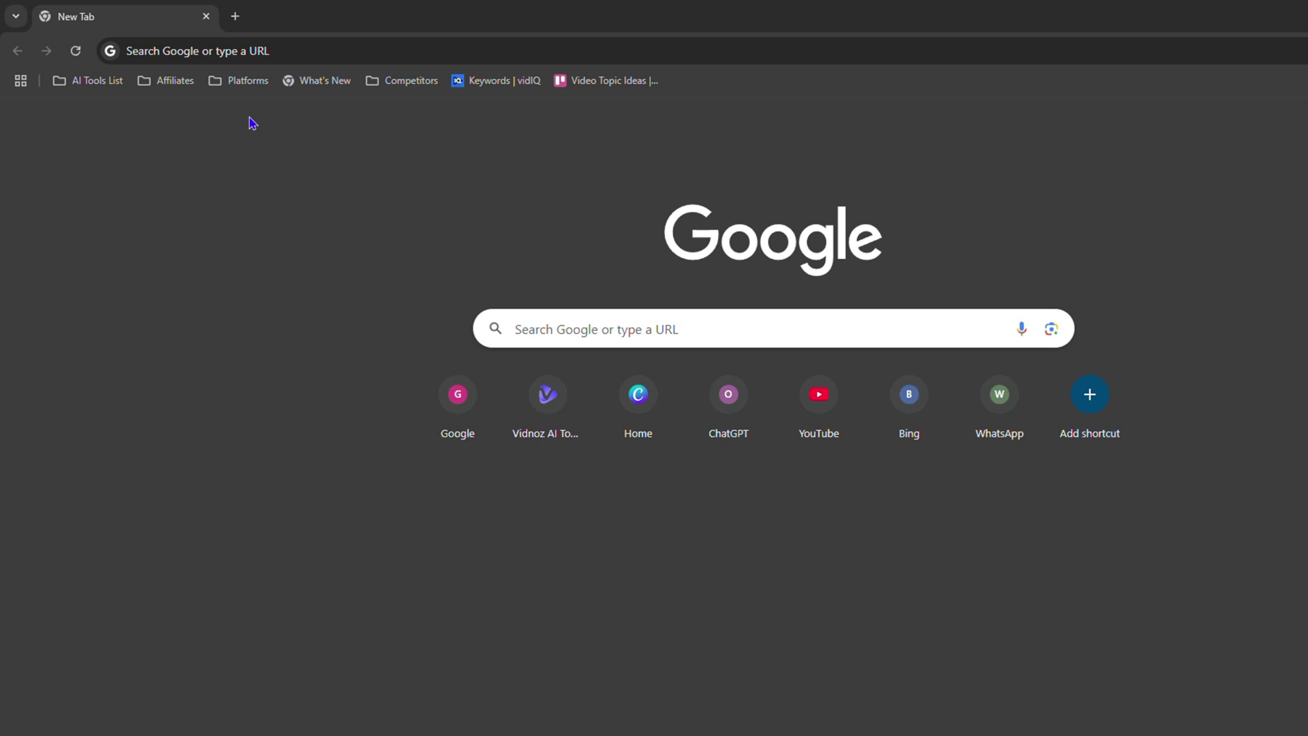
click(310, 53)
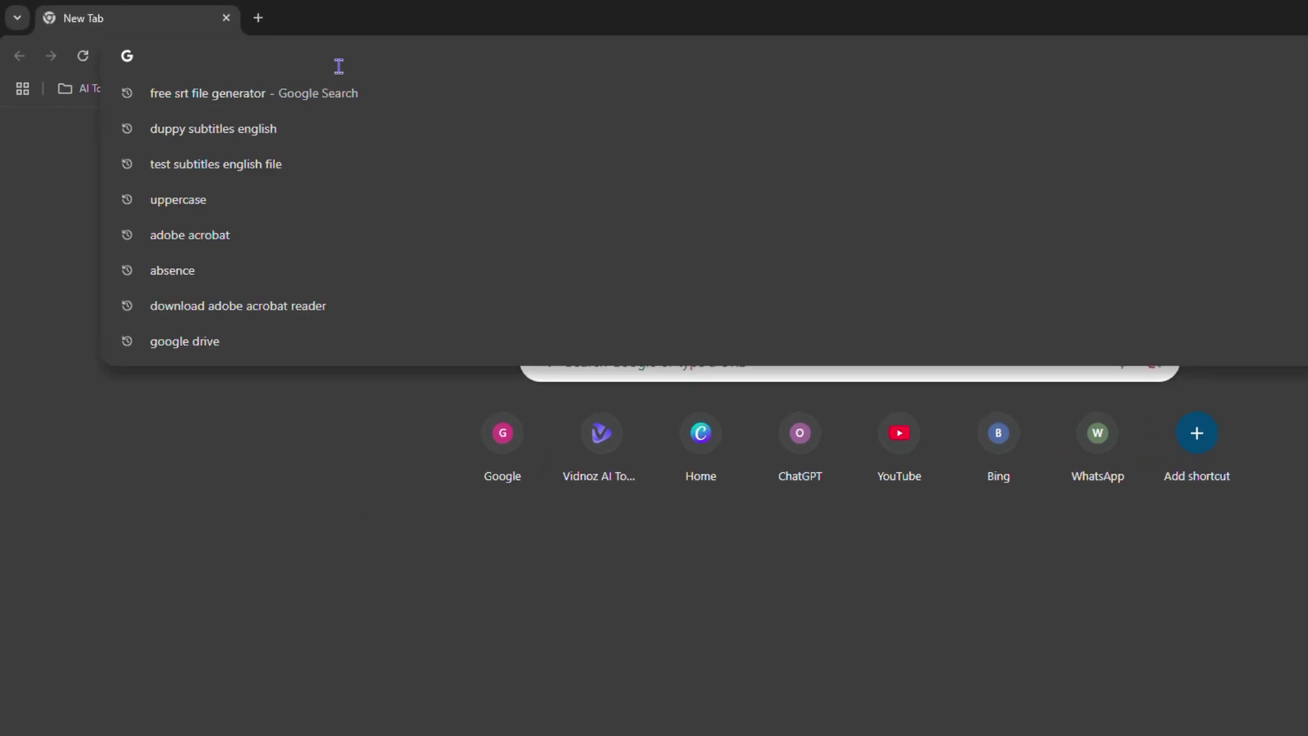
text(https://maestra.ai/)
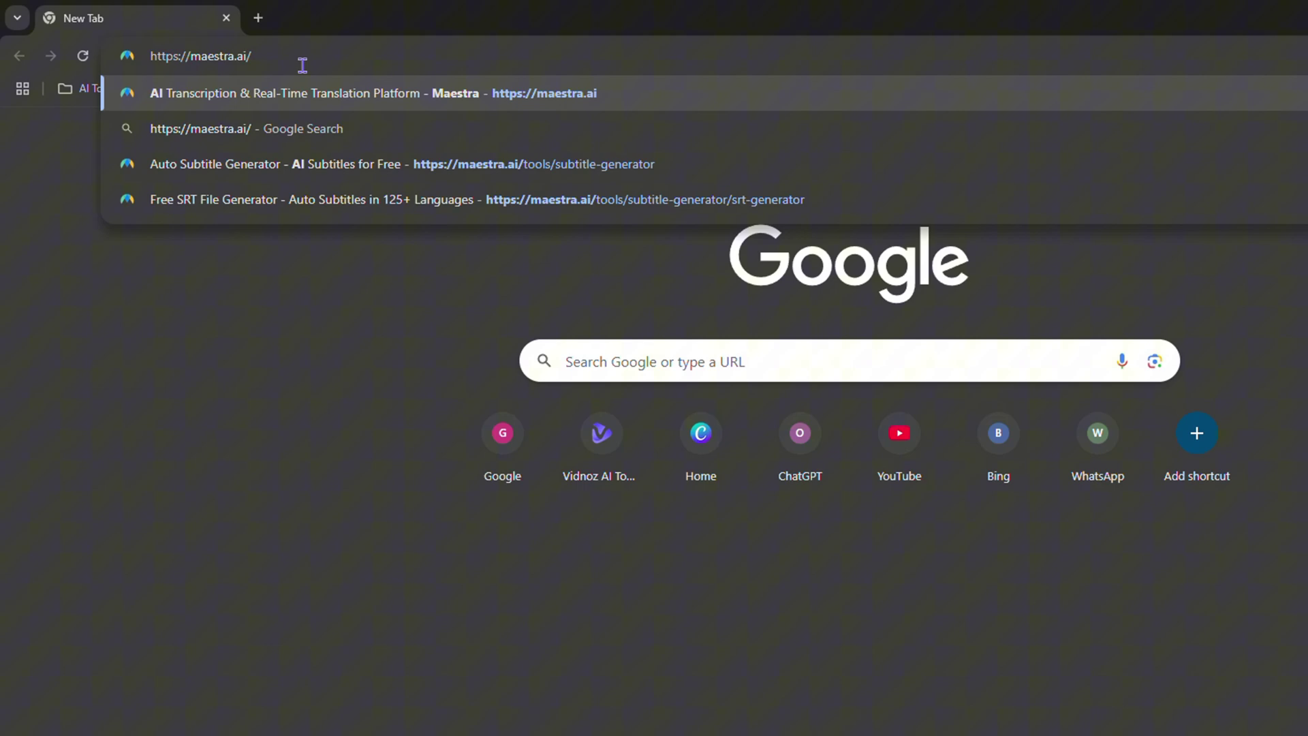
- Load maestra.ai, browse the homepage, and bring up the Tools menu's Subtitle Generator options
key(Return)
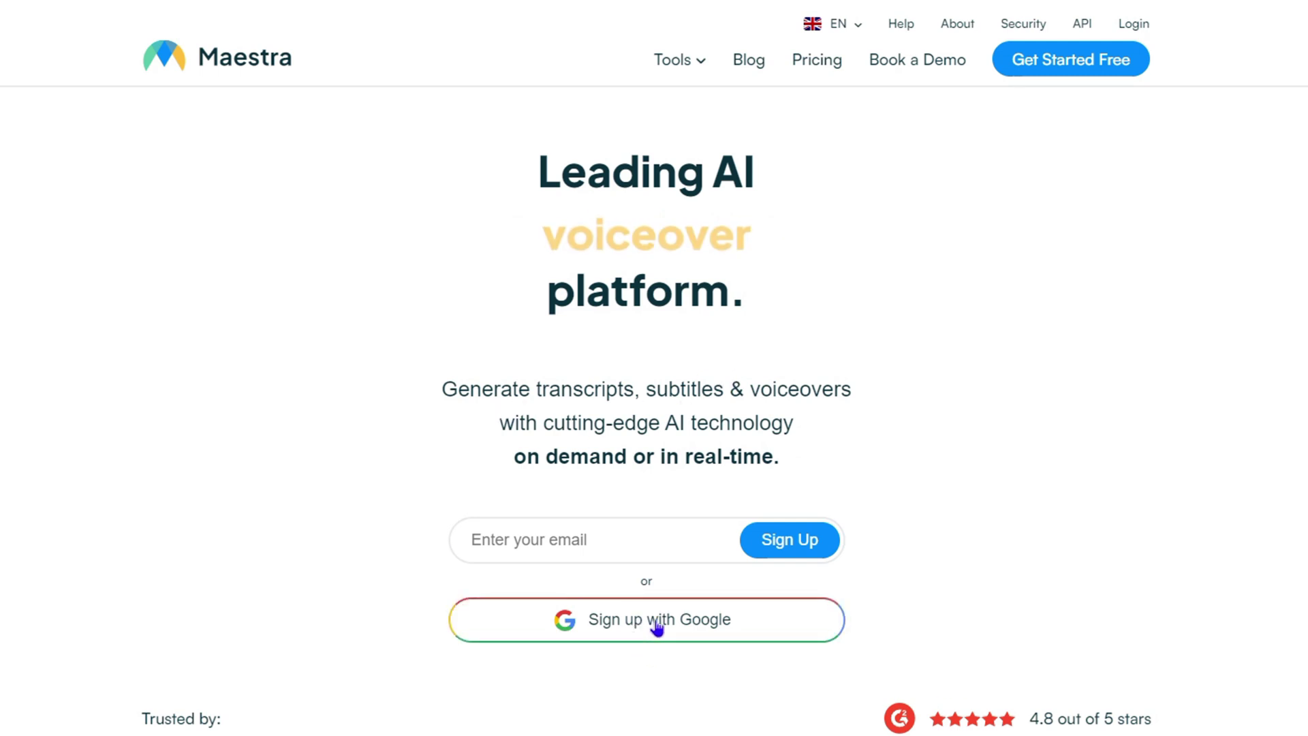
scroll(899, 549, down, 8)
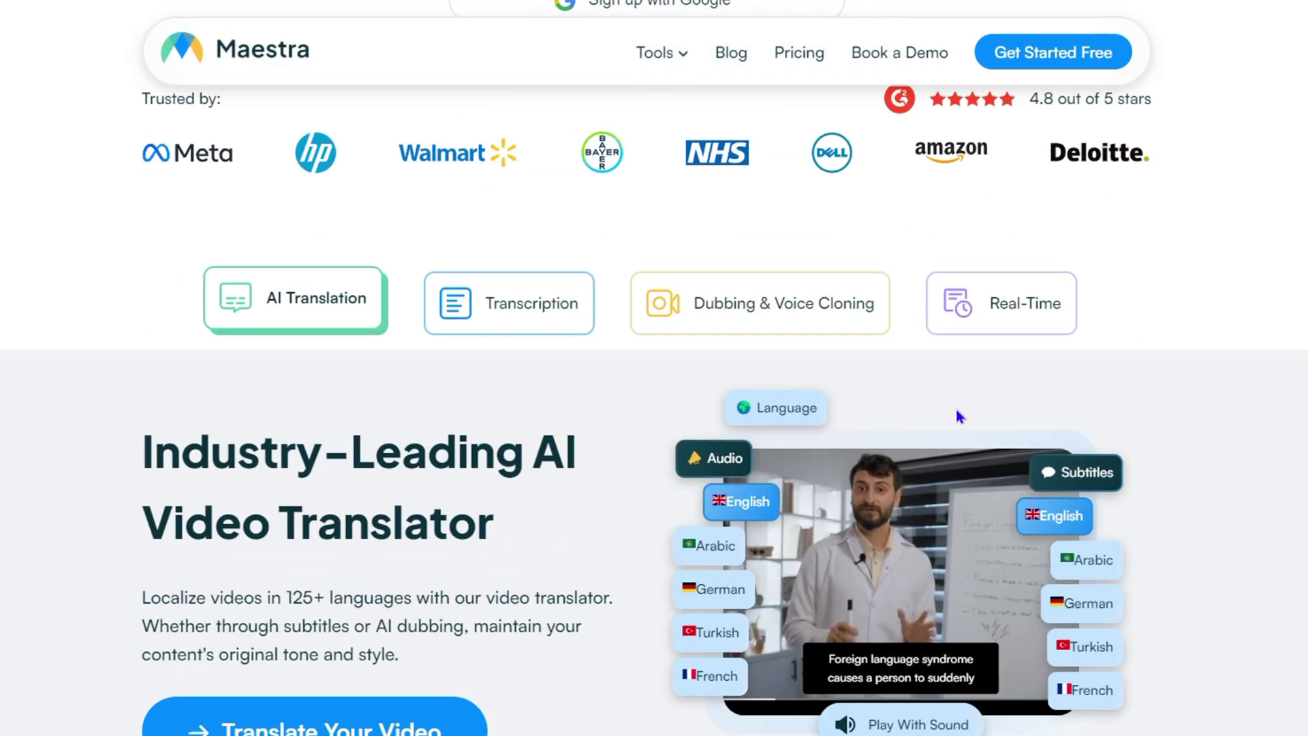
scroll(954, 406, down, 1)
scroll(931, 415, up, 6)
scroll(928, 410, up, 3)
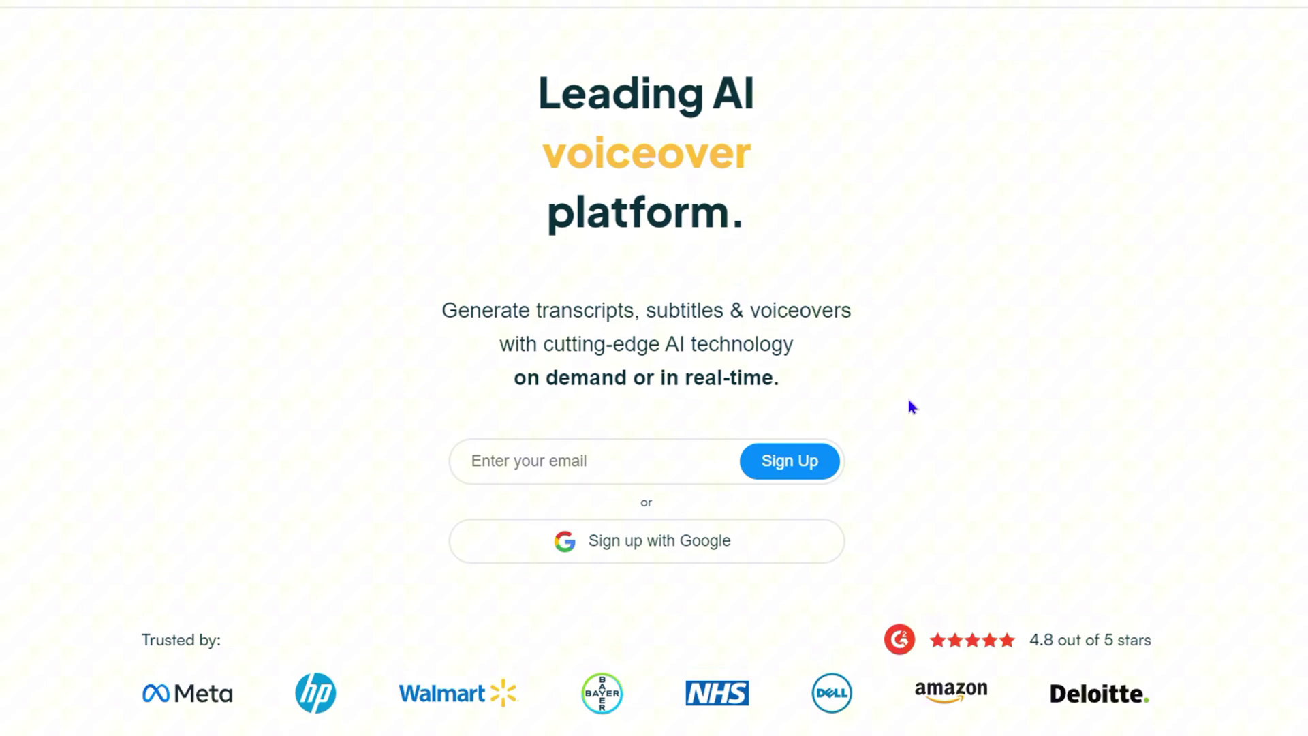
scroll(911, 408, up, 1)
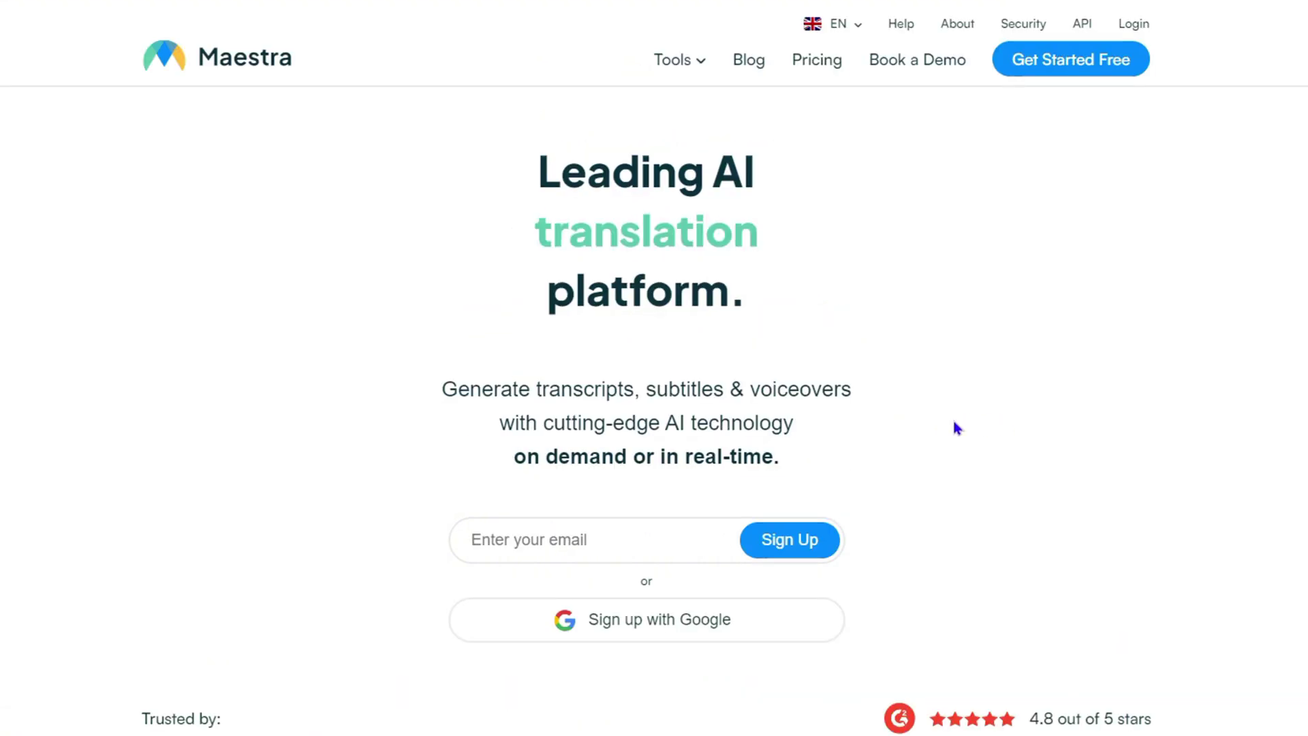
mouse_move(688, 66)
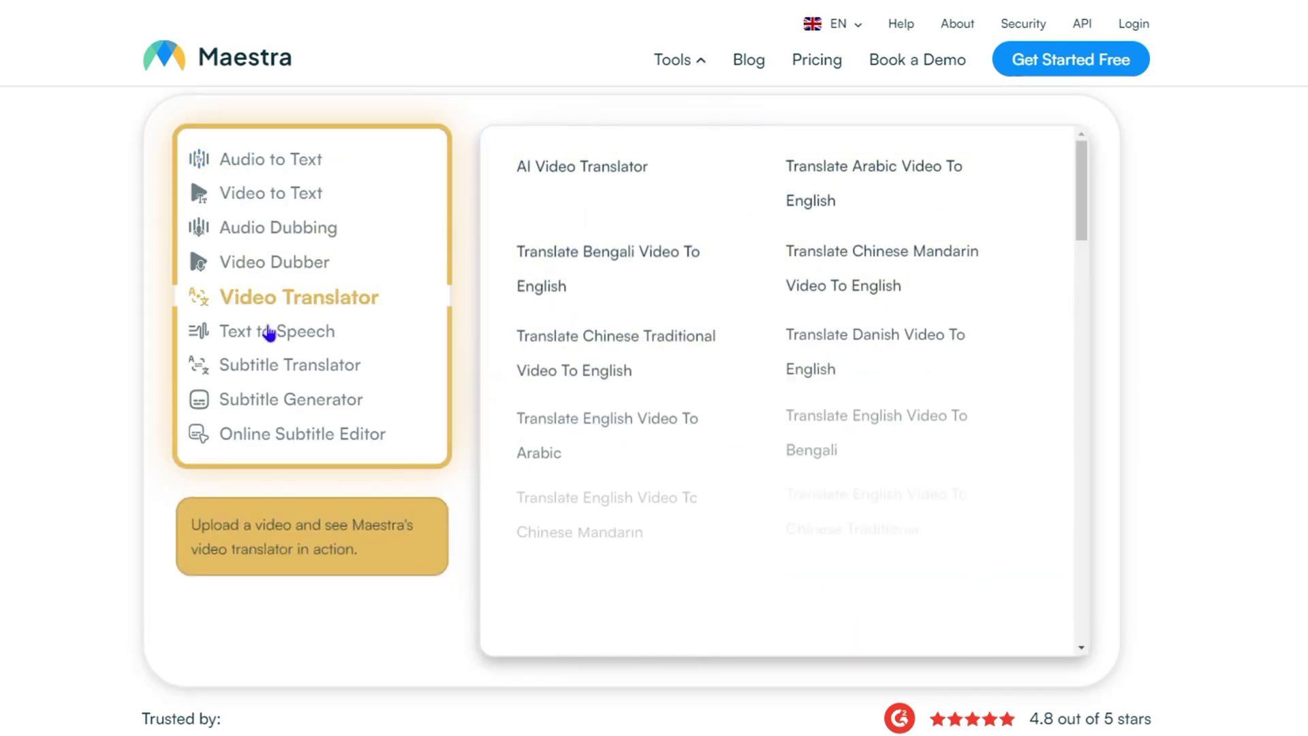
- Open Auto Subtitle Generator and open the tutorial video's folder in File Explorer for upload
mouse_move(284, 406)
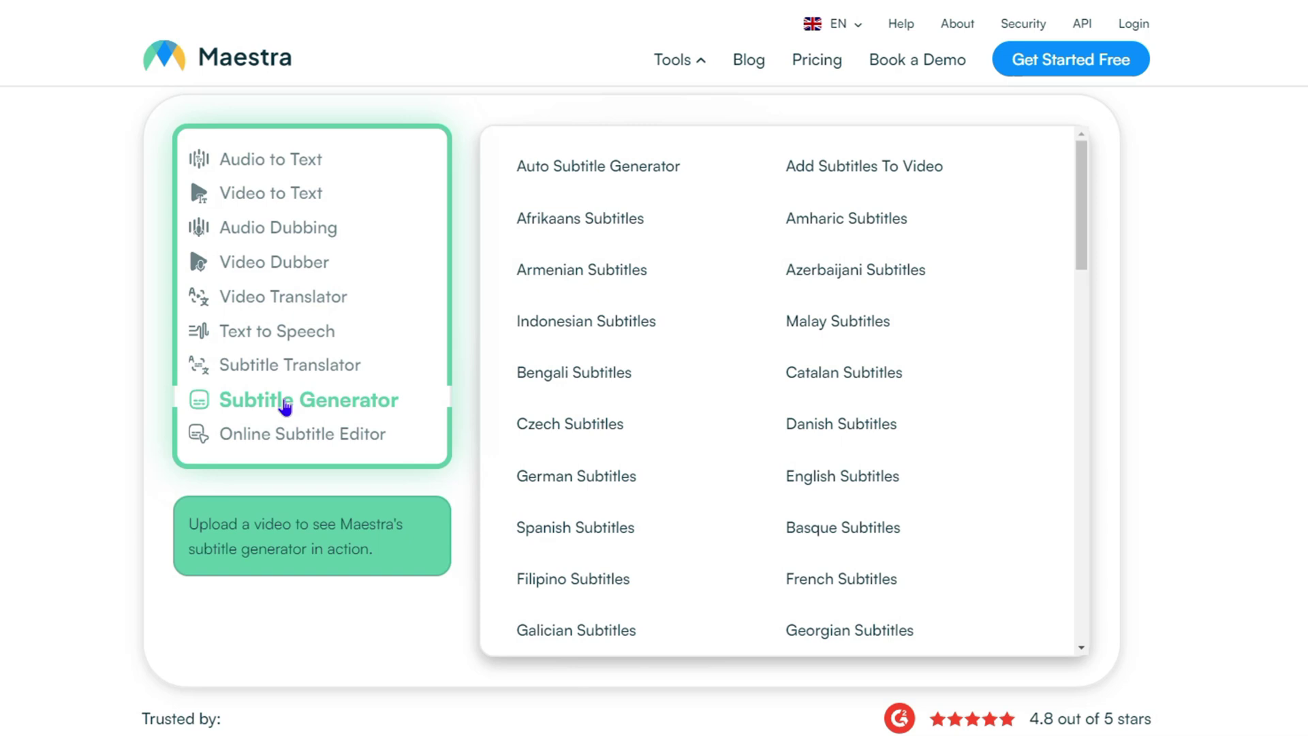
click(284, 406)
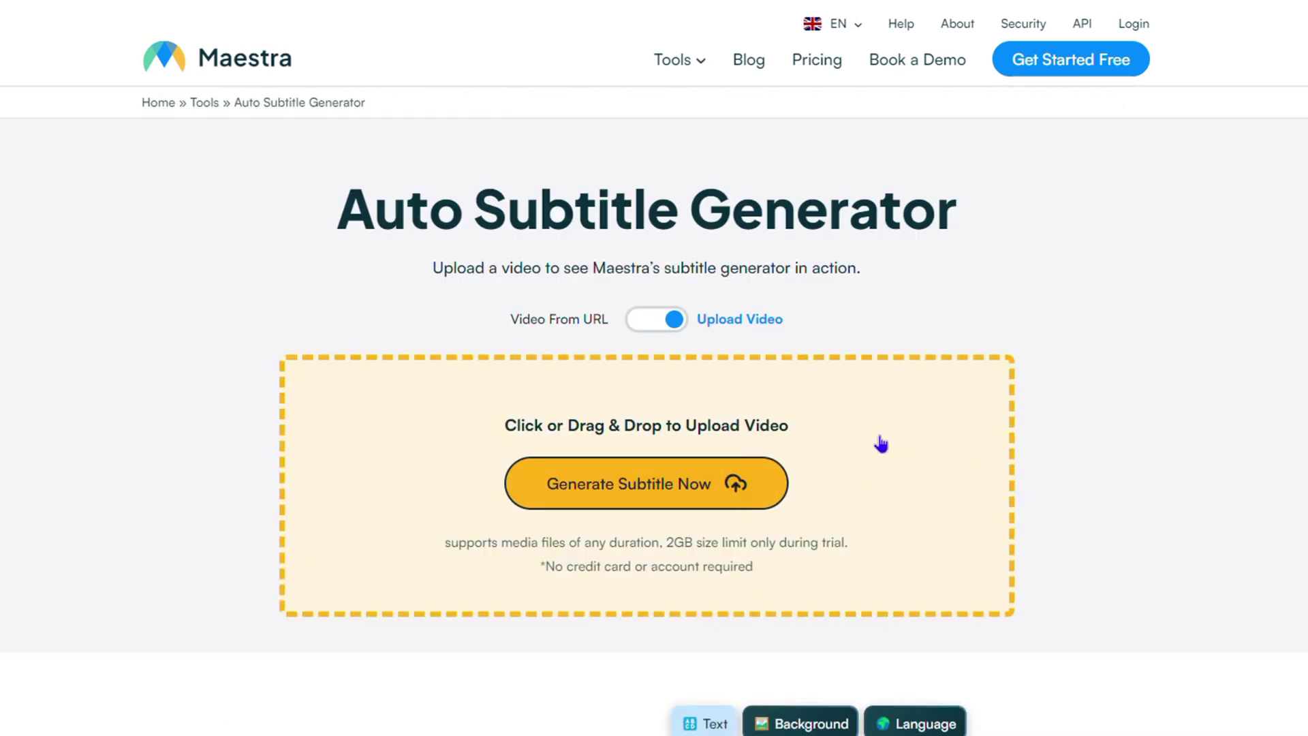
drag(1307, 85, 830, 121)
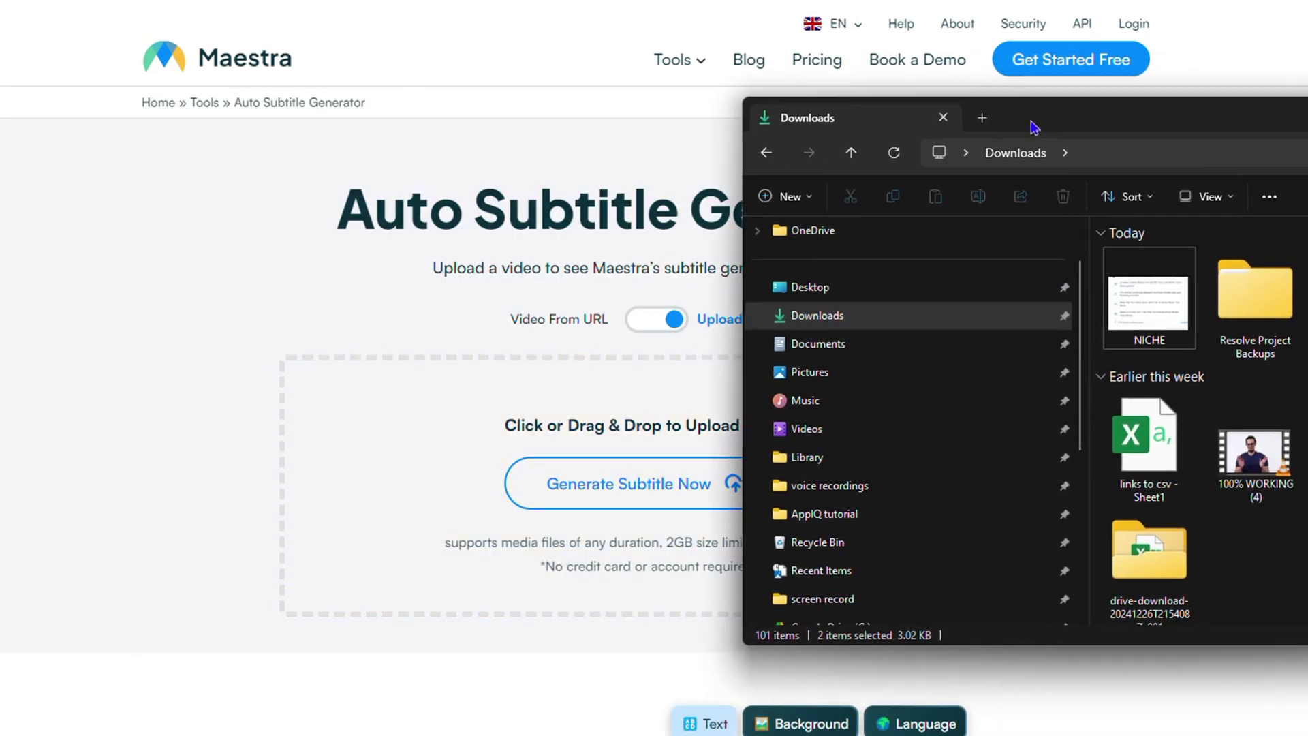
scroll(870, 591, down, 1)
click(865, 571)
double_click(1163, 256)
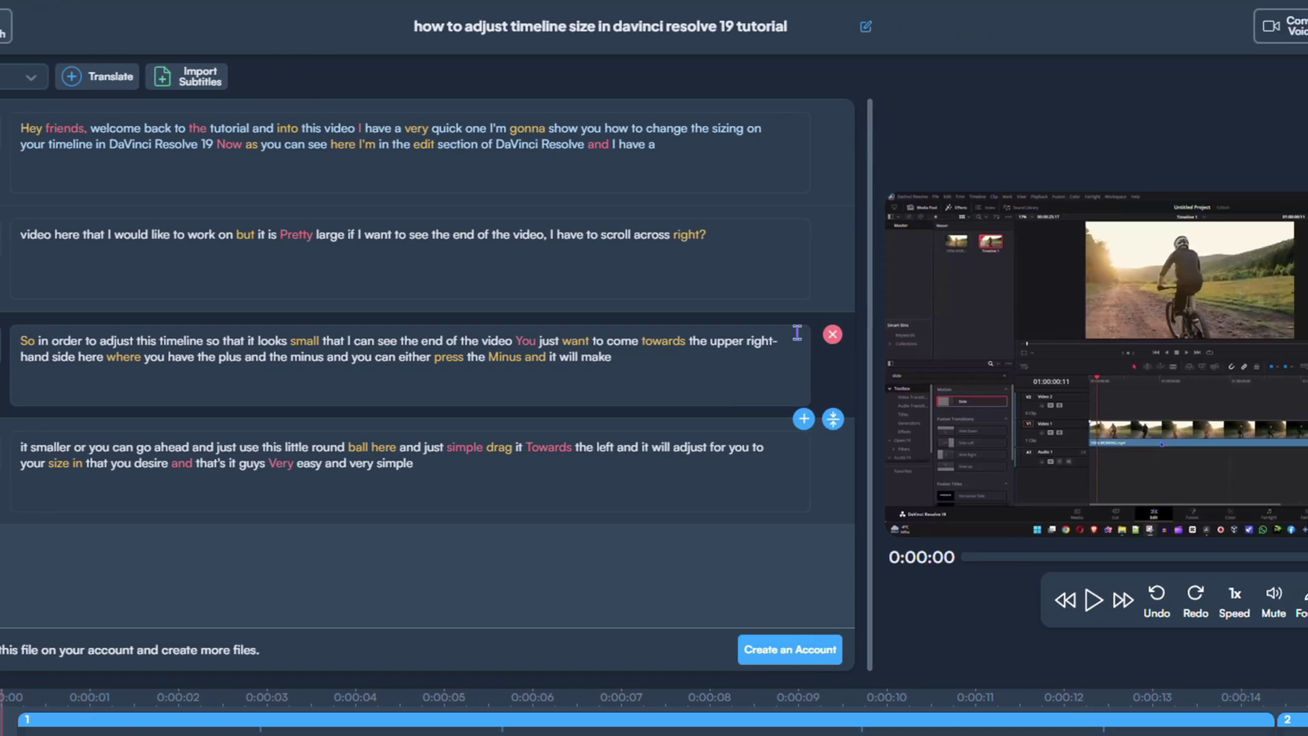
- Export as SubRip (SRT), downloading 'how to adjust timeline size in davinci resolve 19 tutorial.srt'
click(1278, 38)
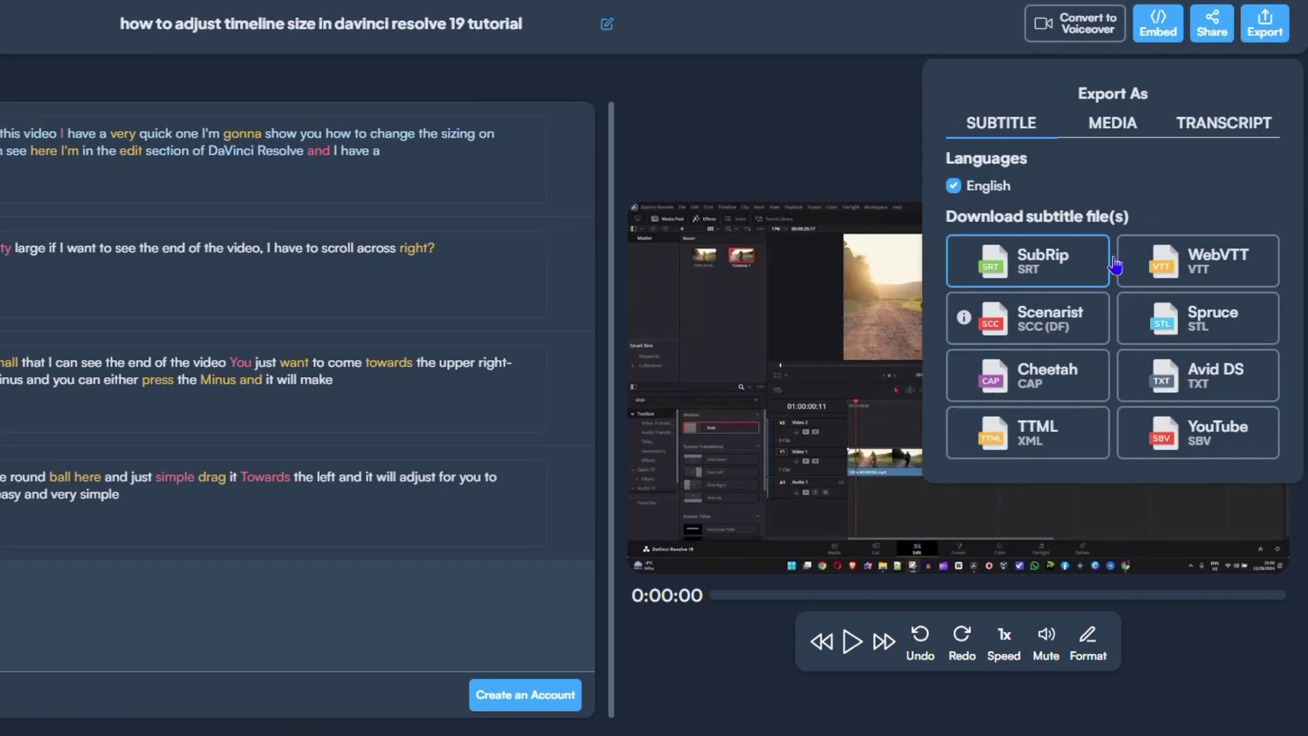
click(1032, 267)
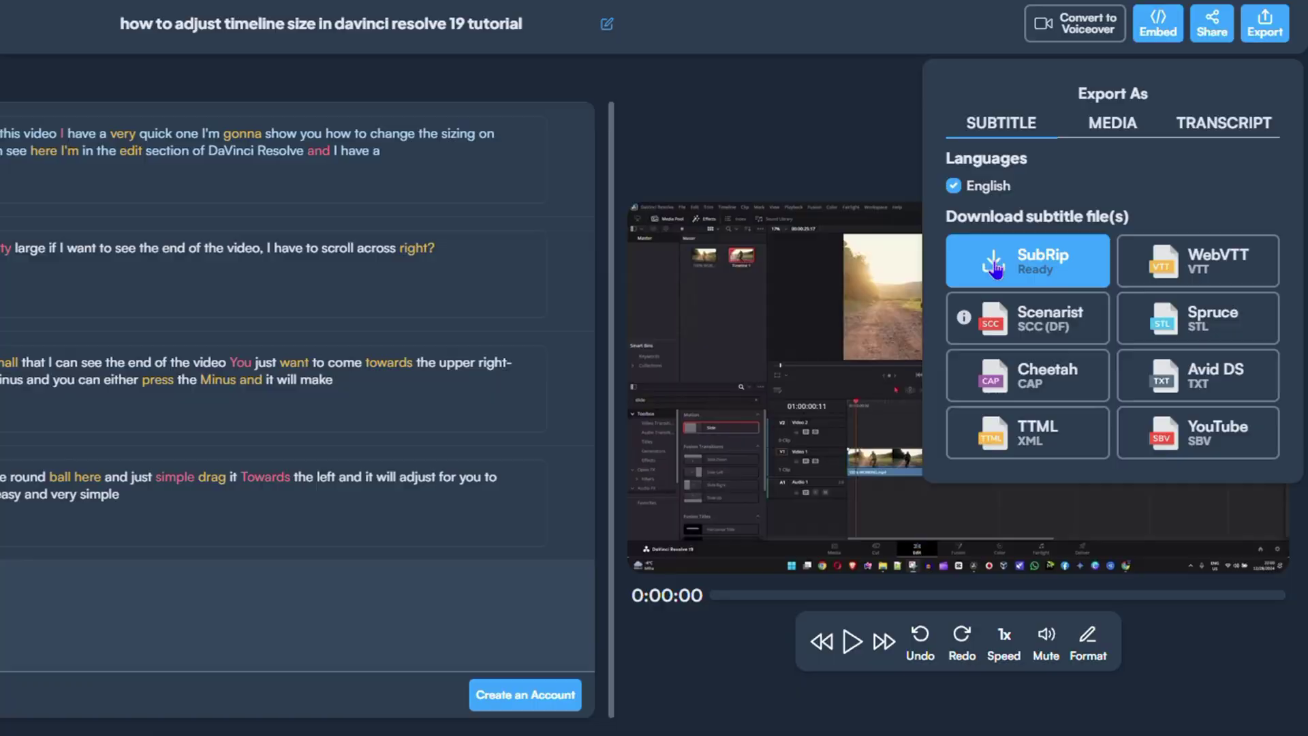
click(995, 268)
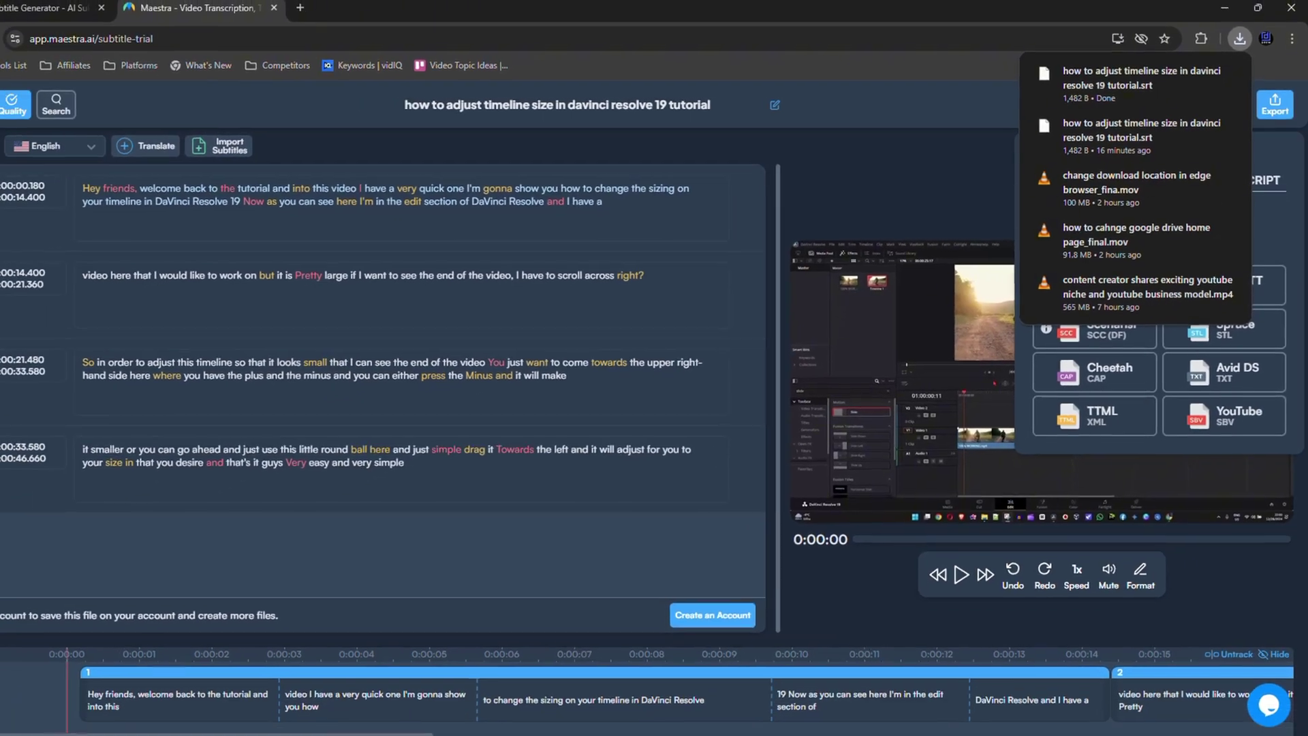
- Show the Downloads folder holding the new .srt file, then switch to DaVinci Resolve
key(alt+Tab)
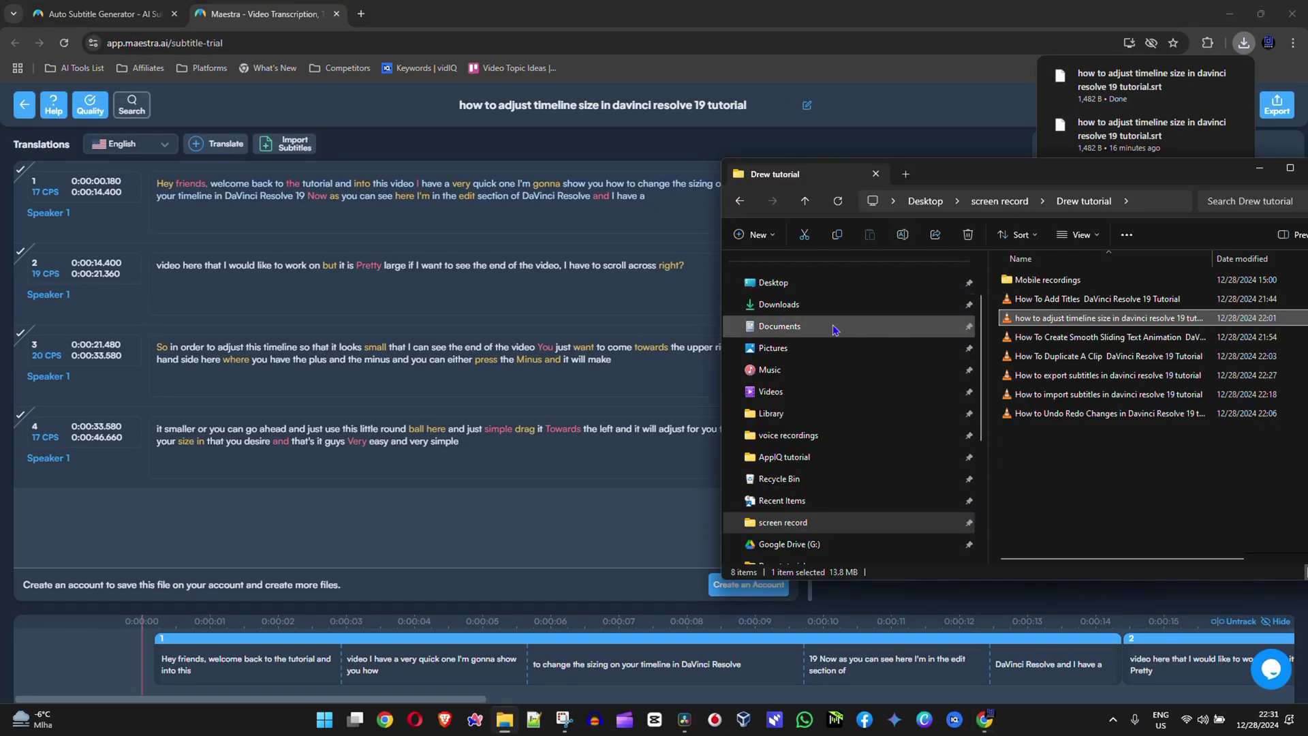
click(810, 305)
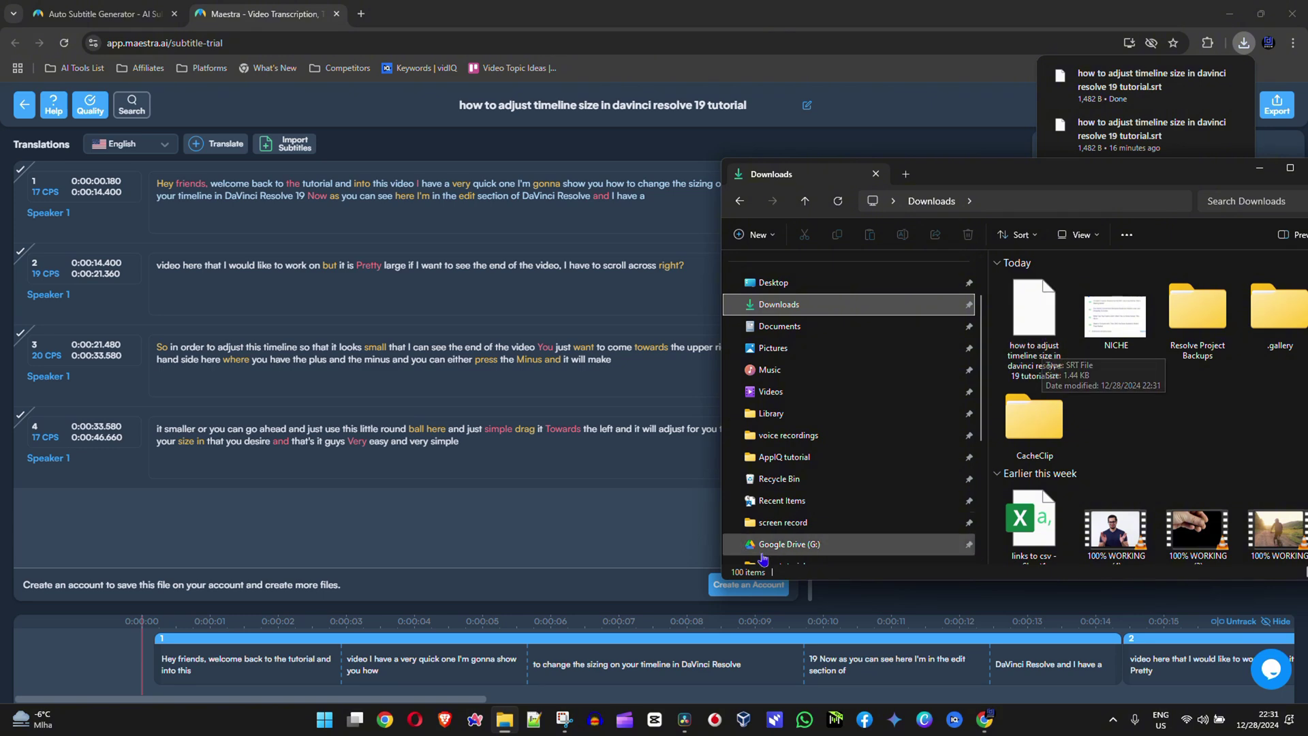
click(680, 723)
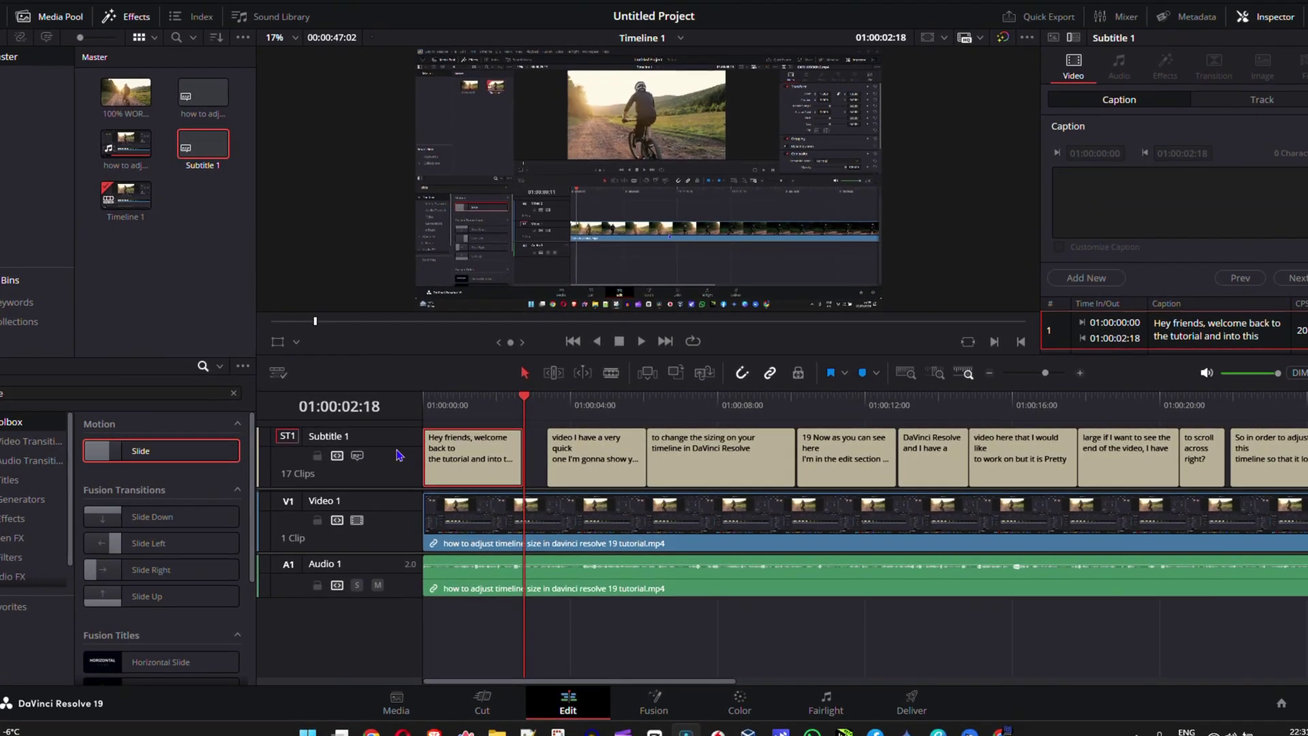
- Delete the old subtitle track from the timeline and remove its clip from the Media Pool
right_click(376, 448)
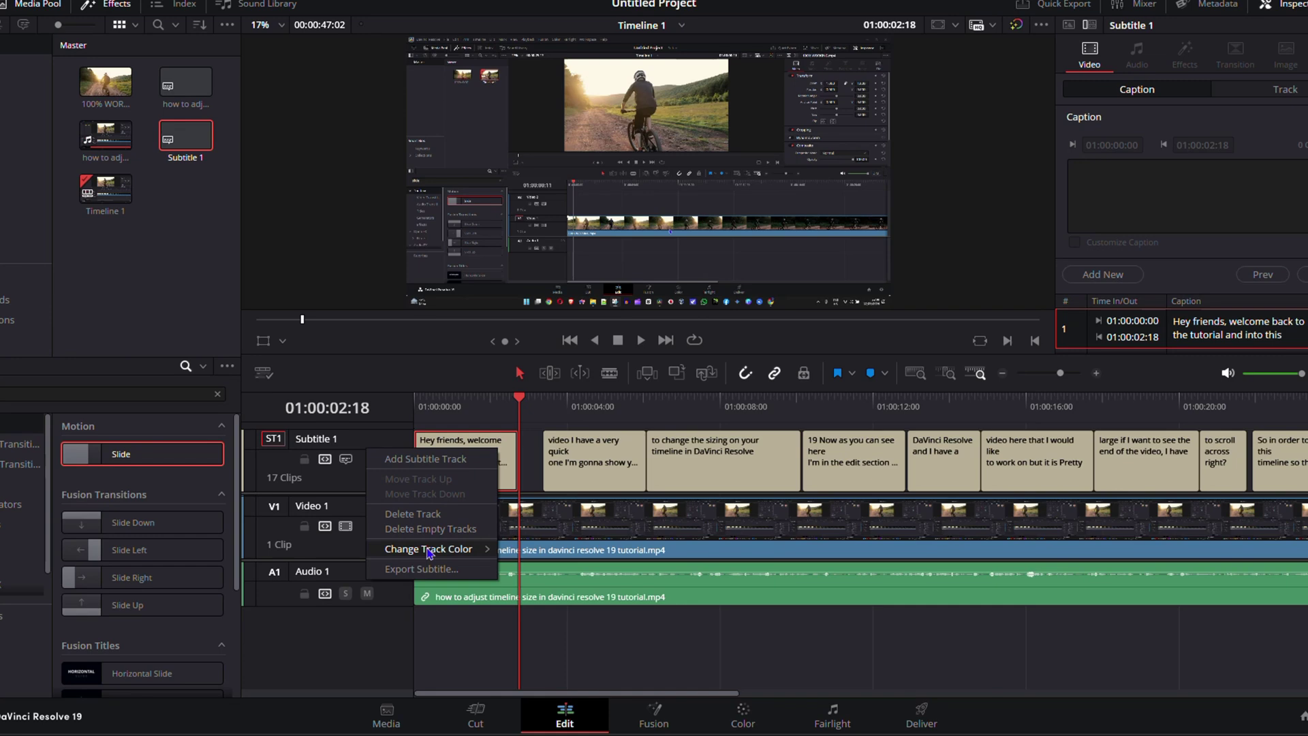
click(423, 516)
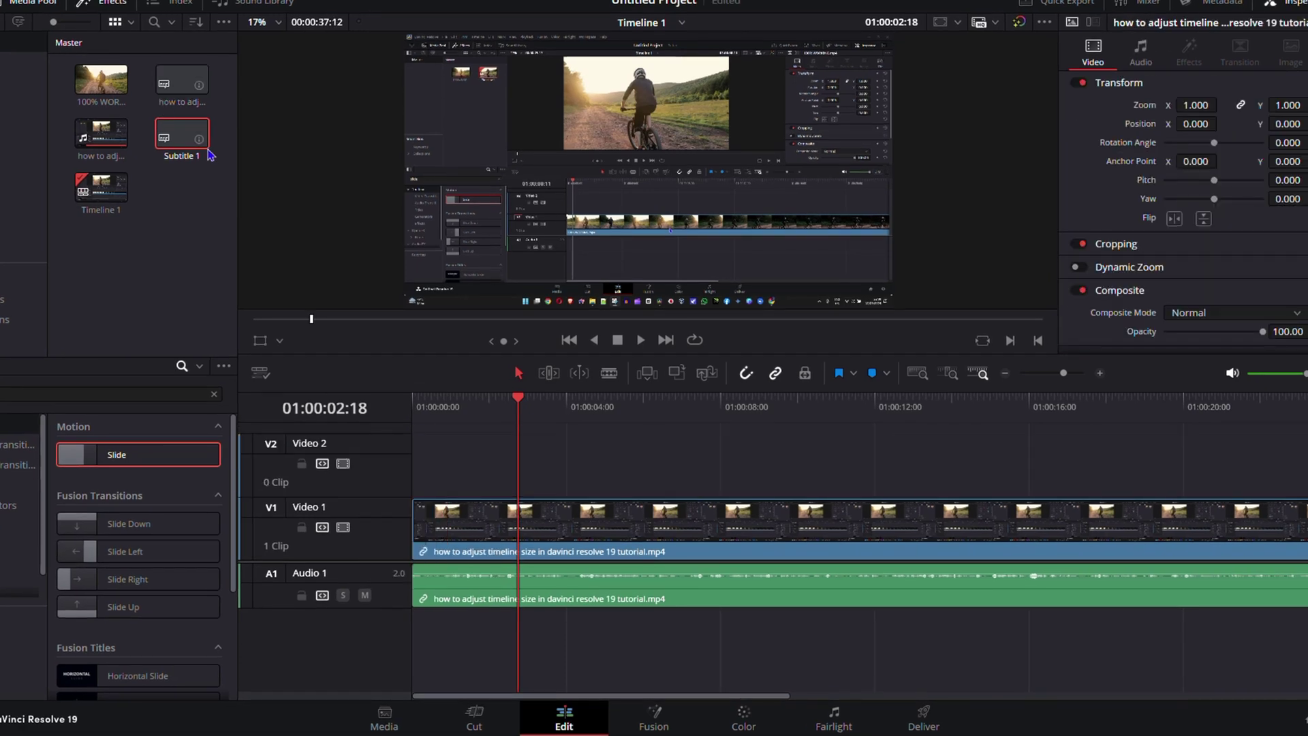
click(183, 136)
right_click(183, 136)
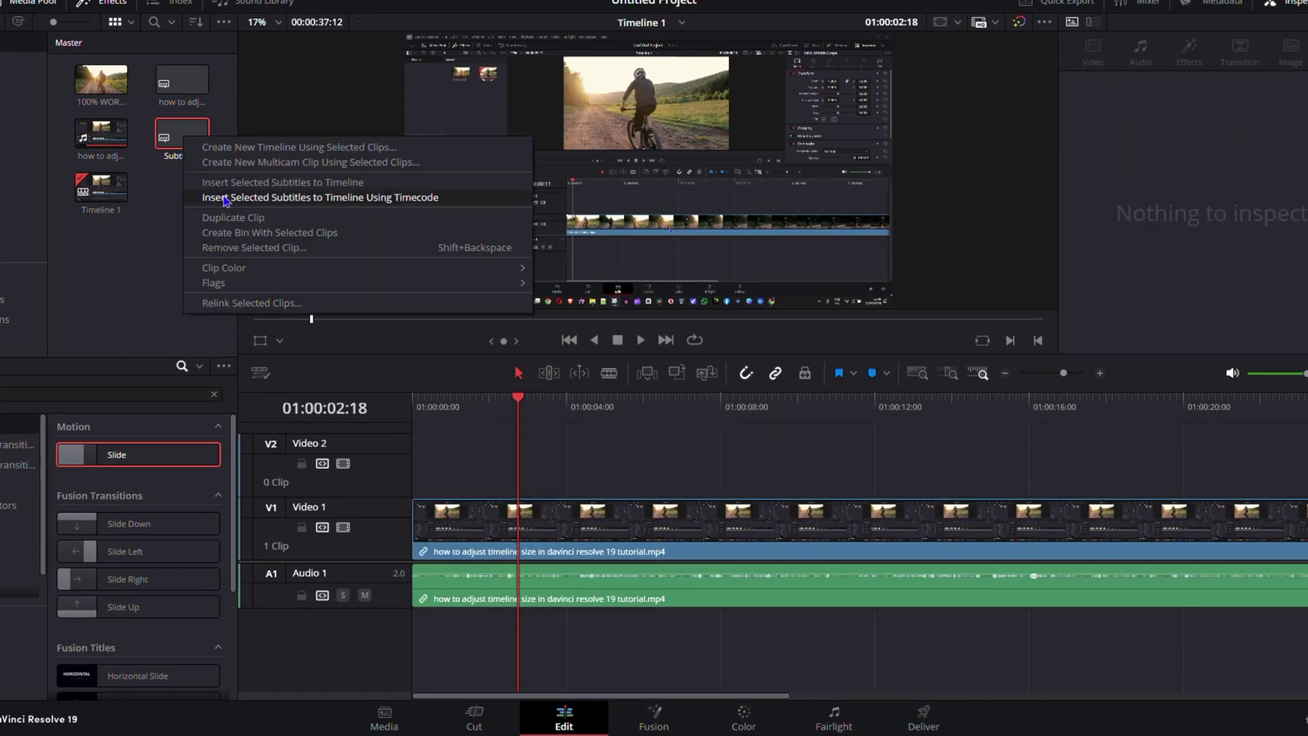
click(233, 248)
click(179, 82)
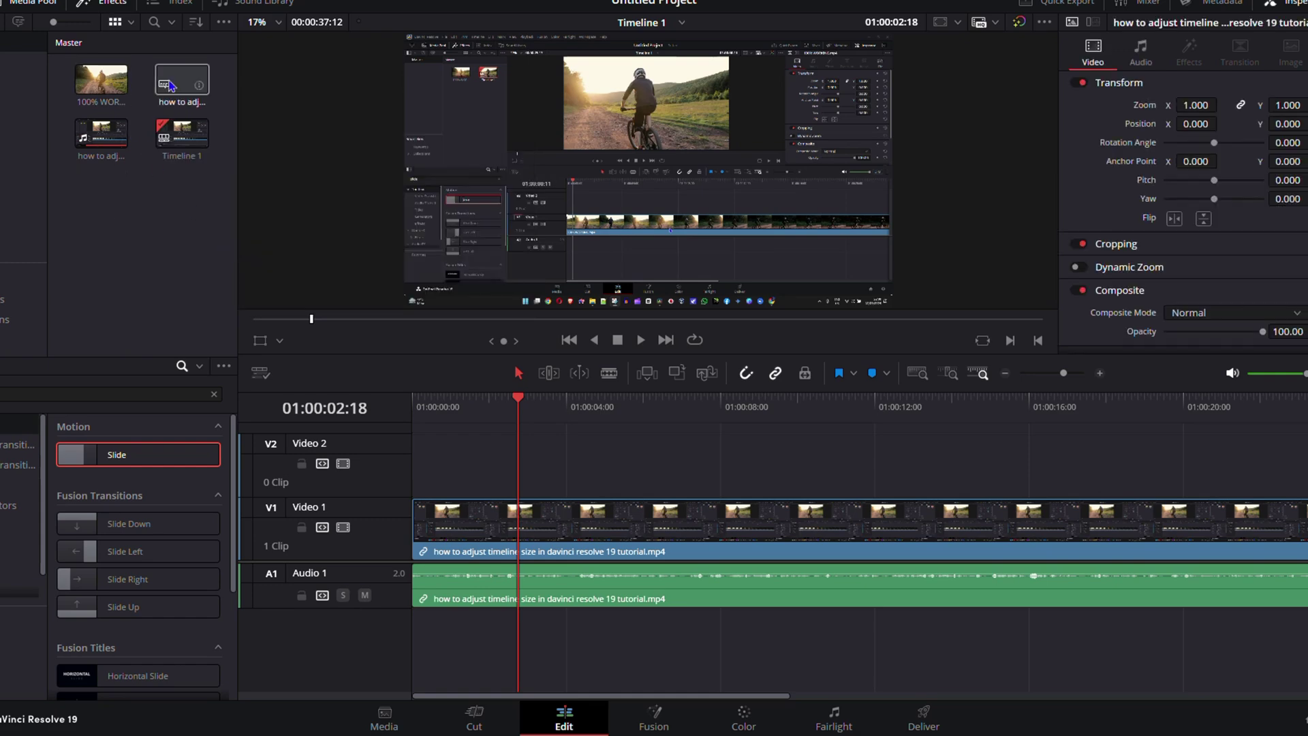
right_click(178, 82)
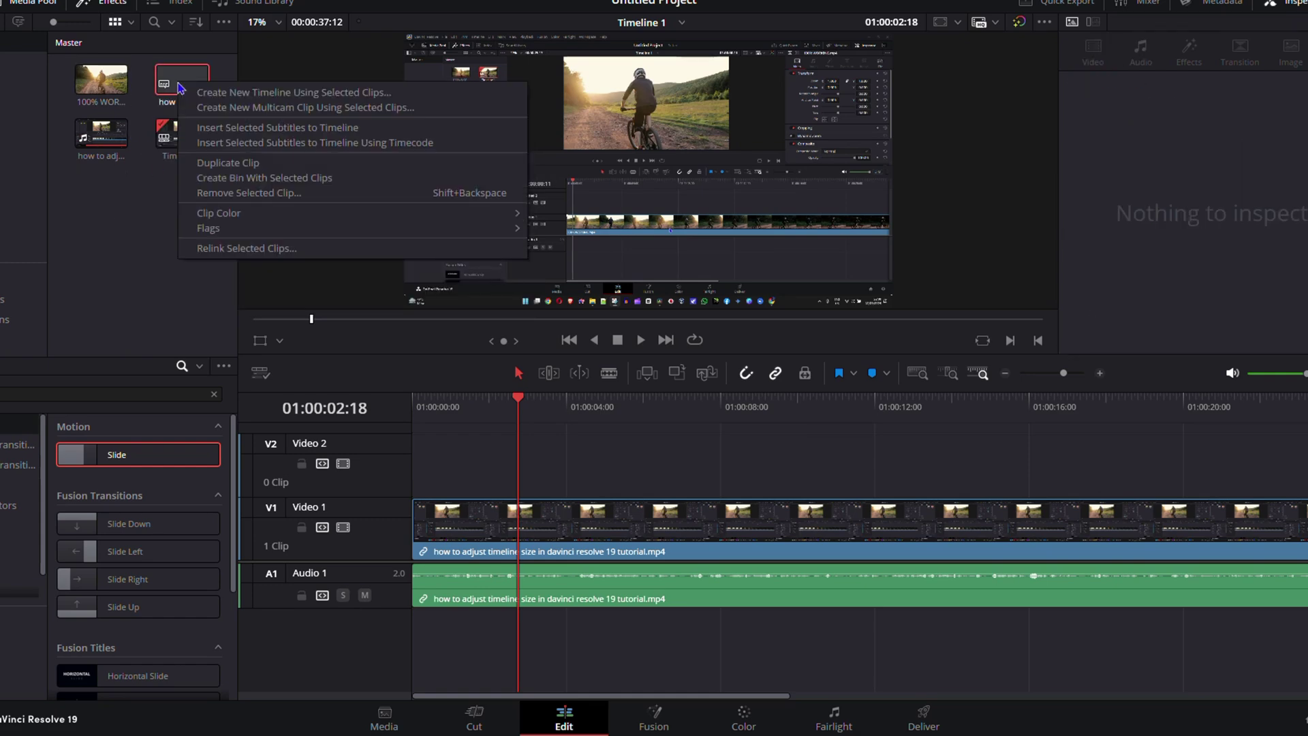
click(225, 196)
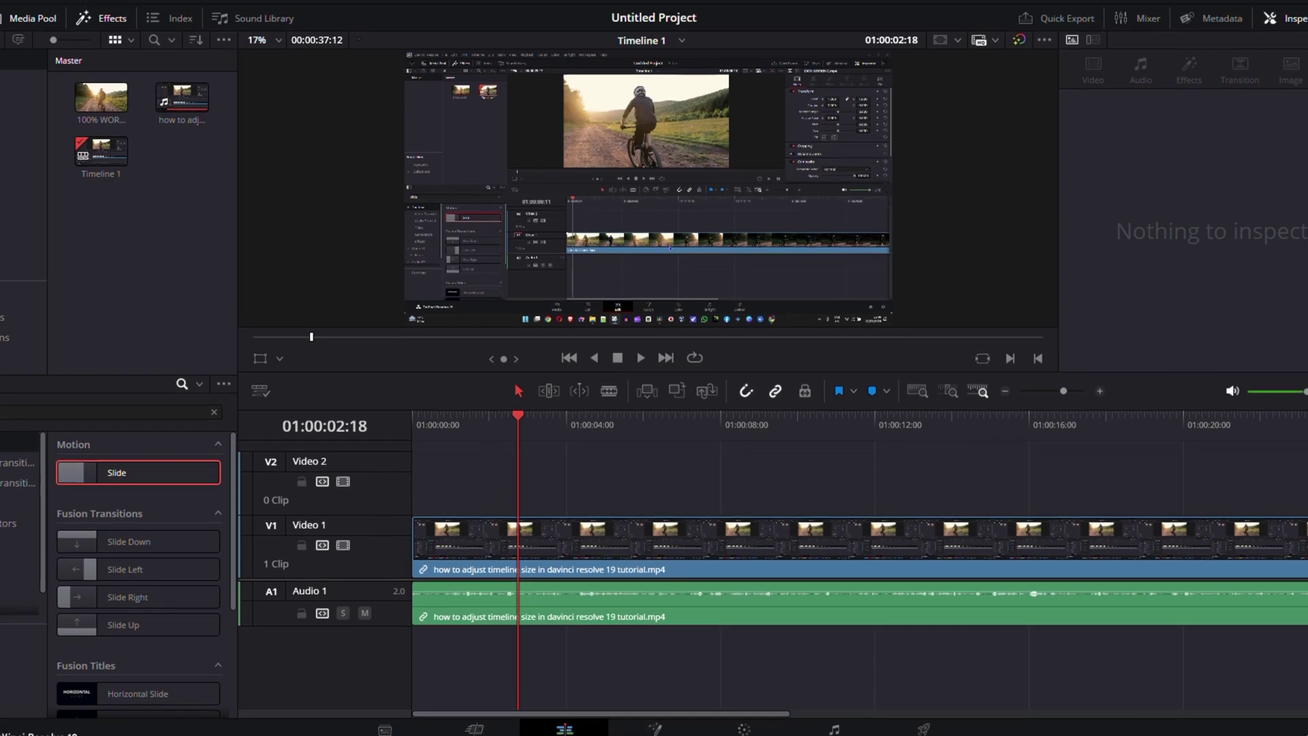
- Import the downloaded .srt file from Downloads via File > Import > Subtitle
key(alt+Tab)
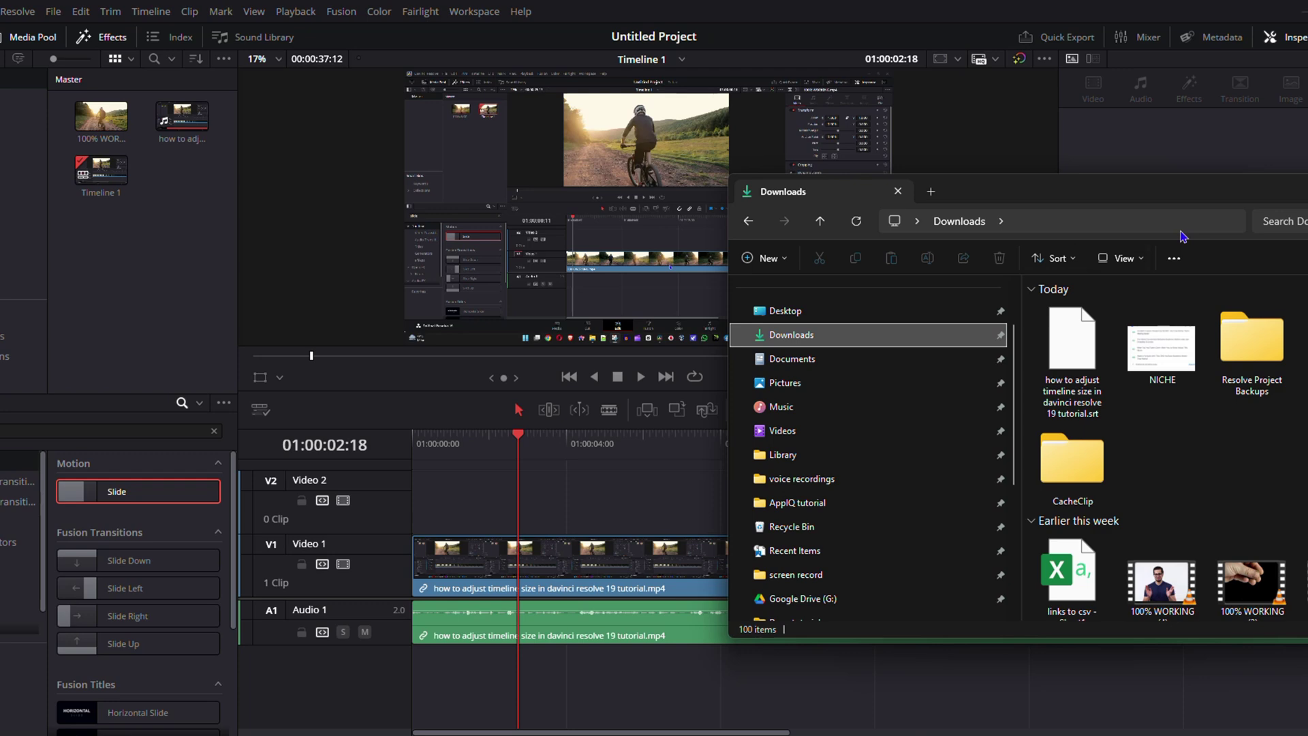
key(super+Down)
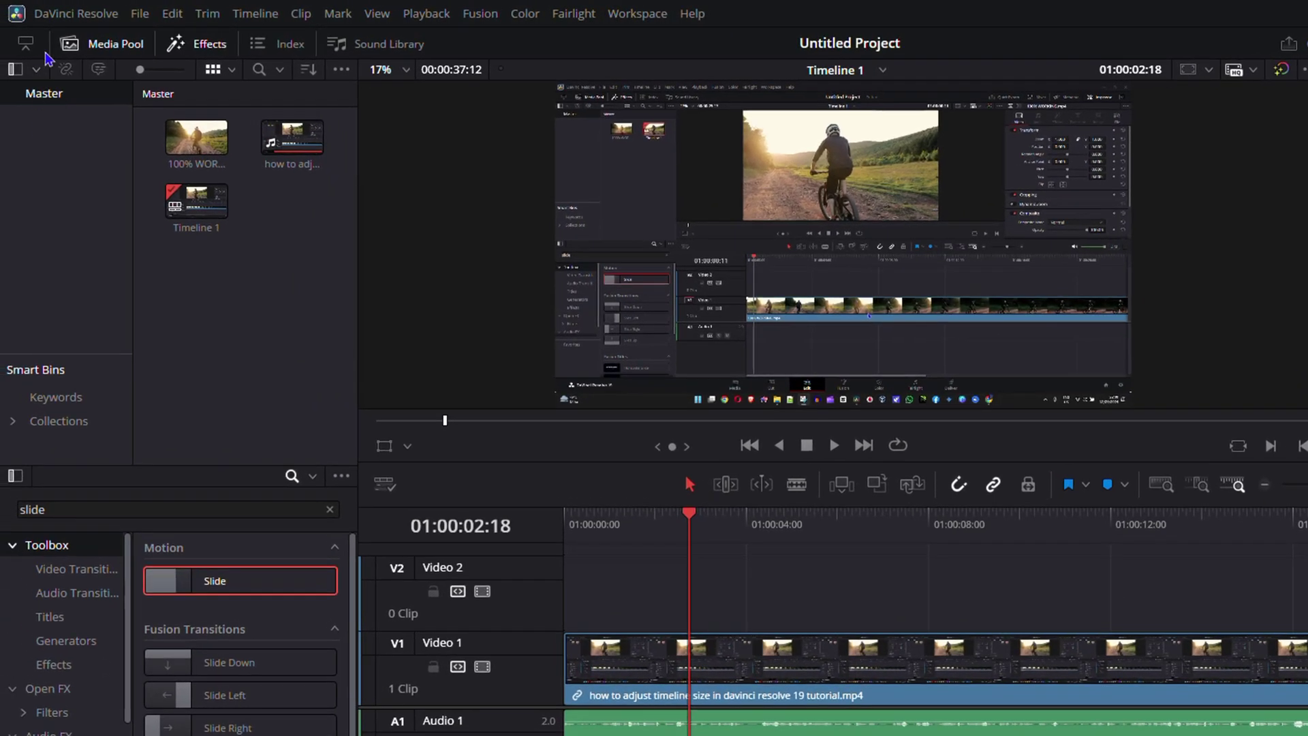
click(140, 14)
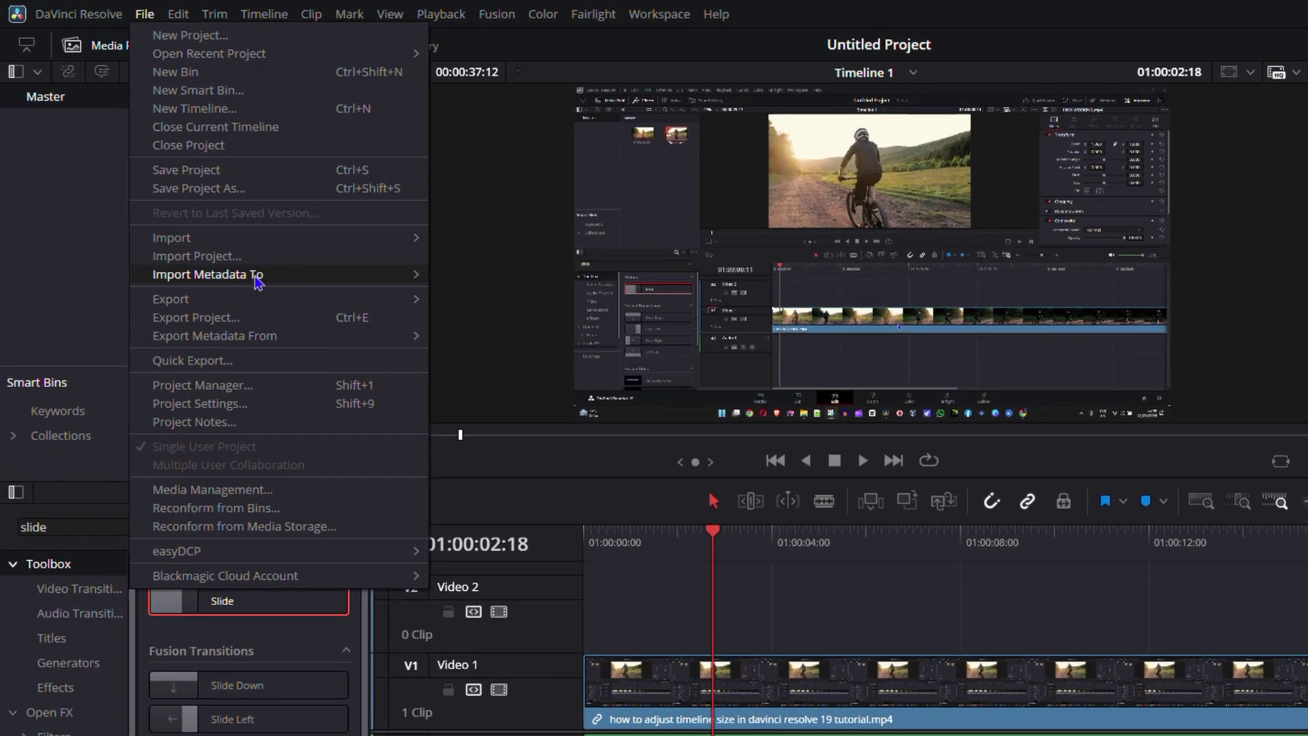
mouse_move(232, 246)
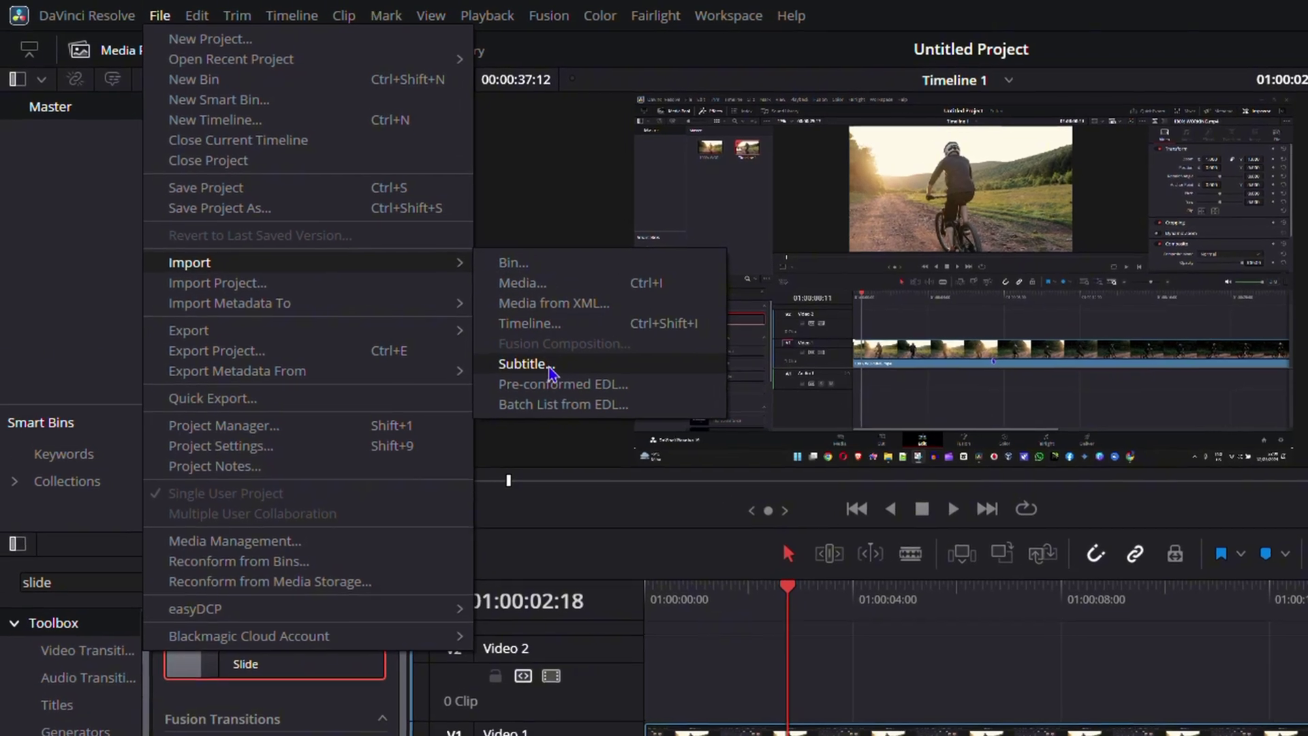
click(531, 368)
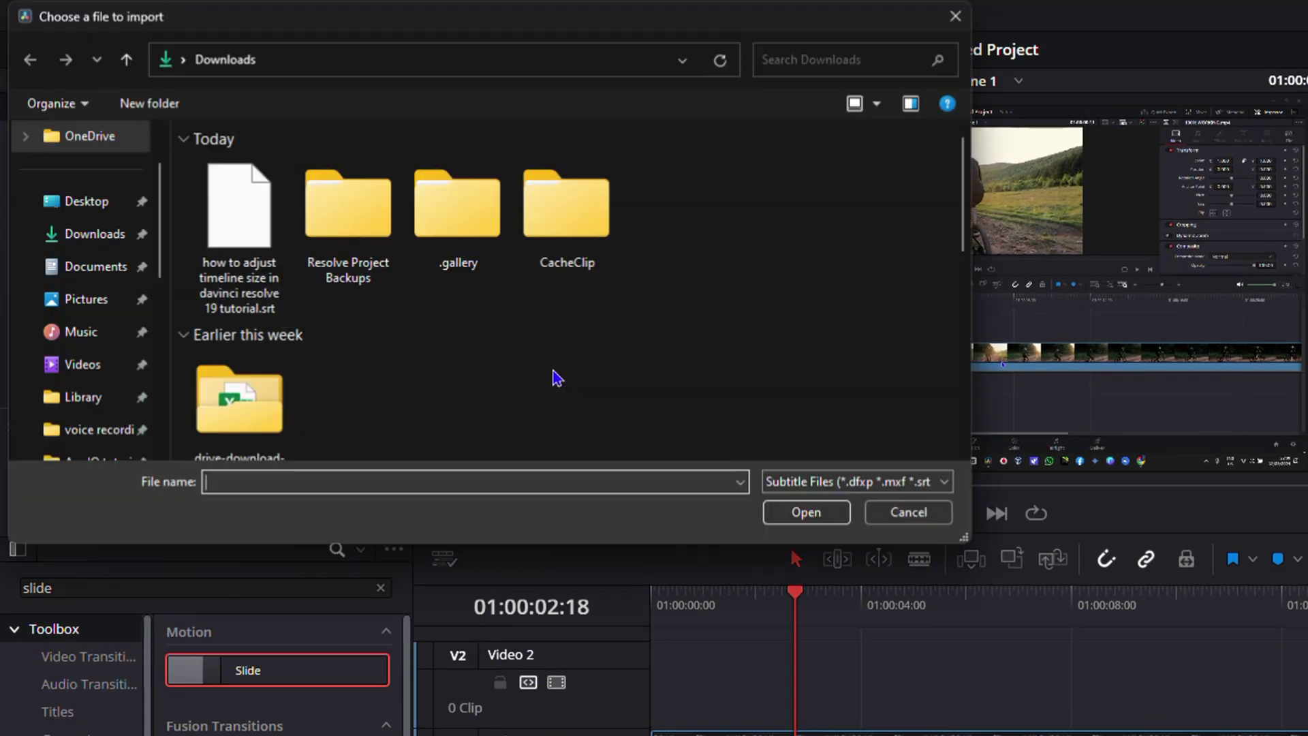
click(239, 222)
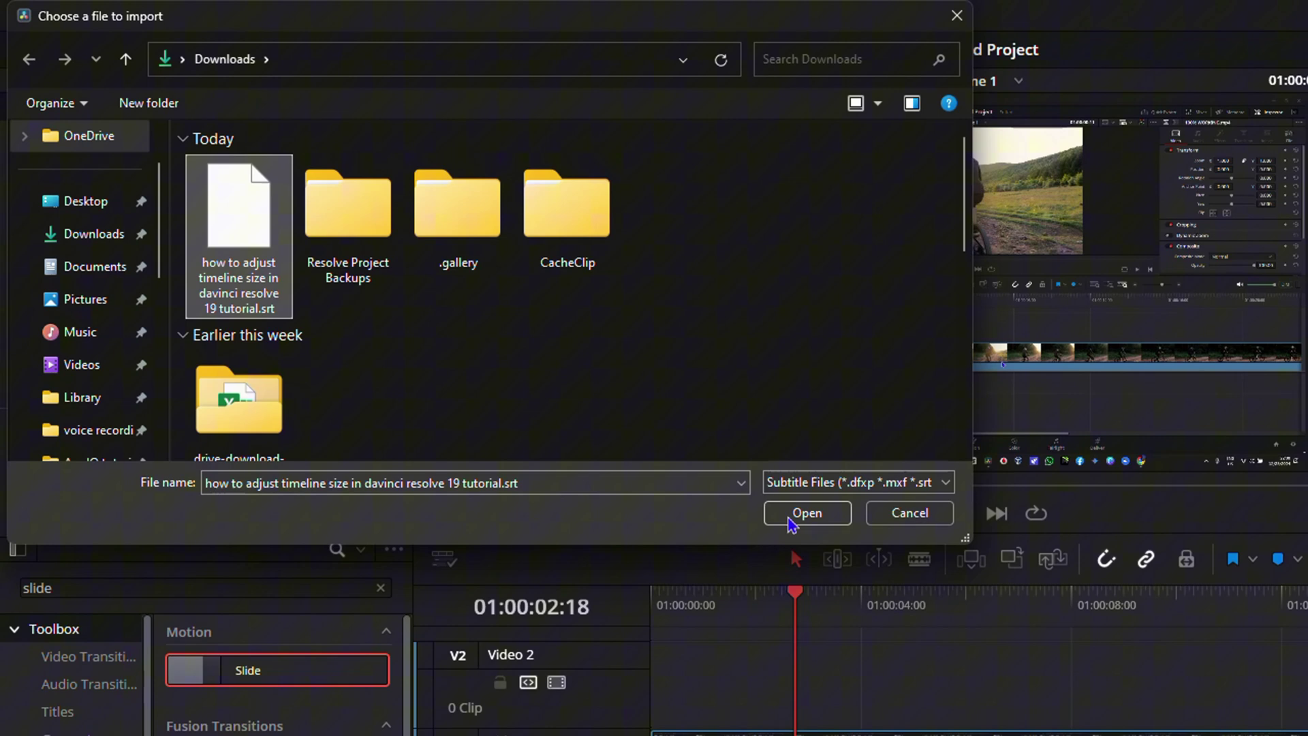
click(790, 516)
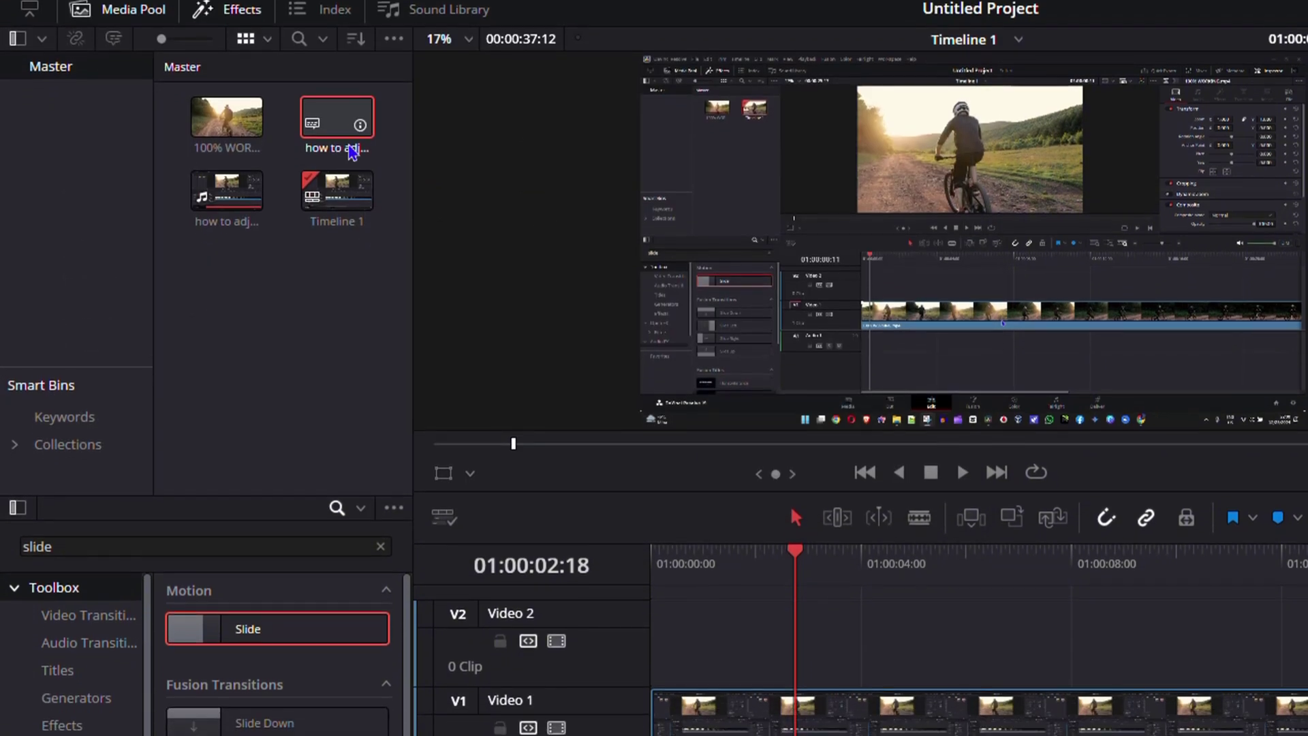
- Drag the subtitle clip onto Timeline 1 as a Subtitle 1 track and play from the start
drag(351, 151, 462, 422)
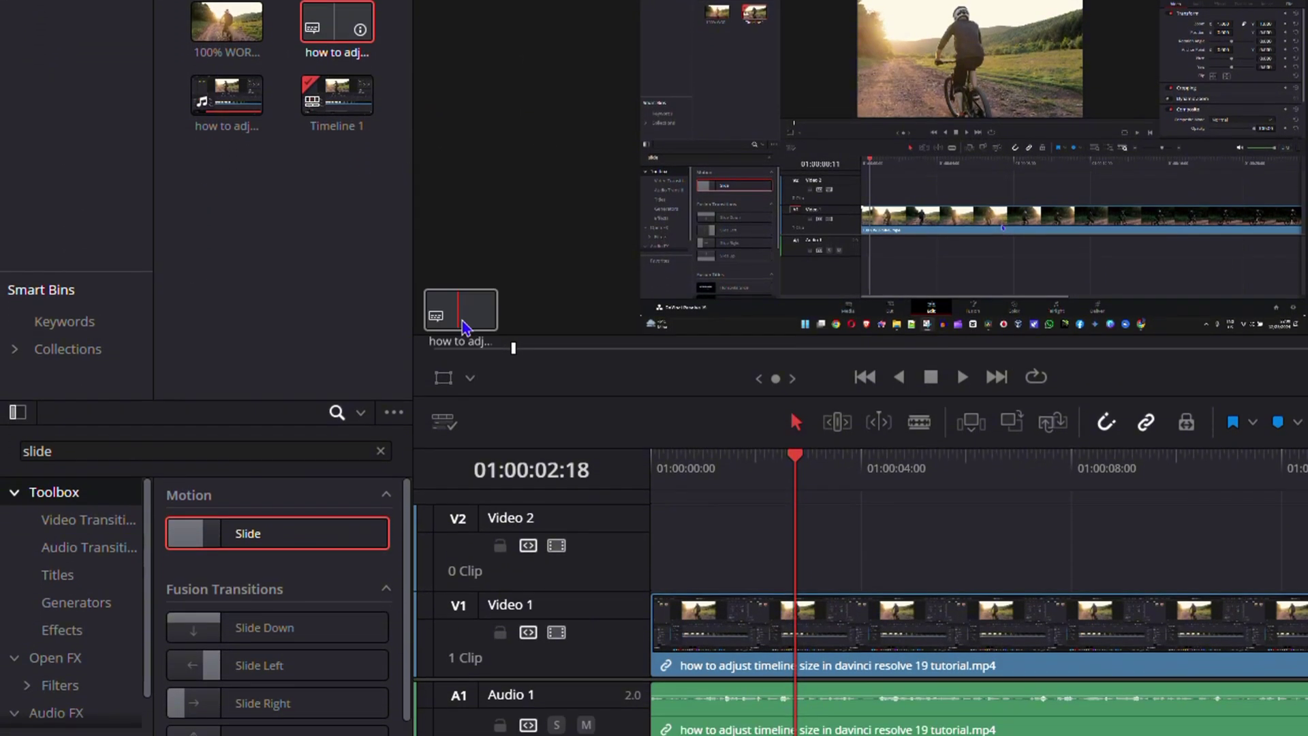
drag(462, 327, 669, 570)
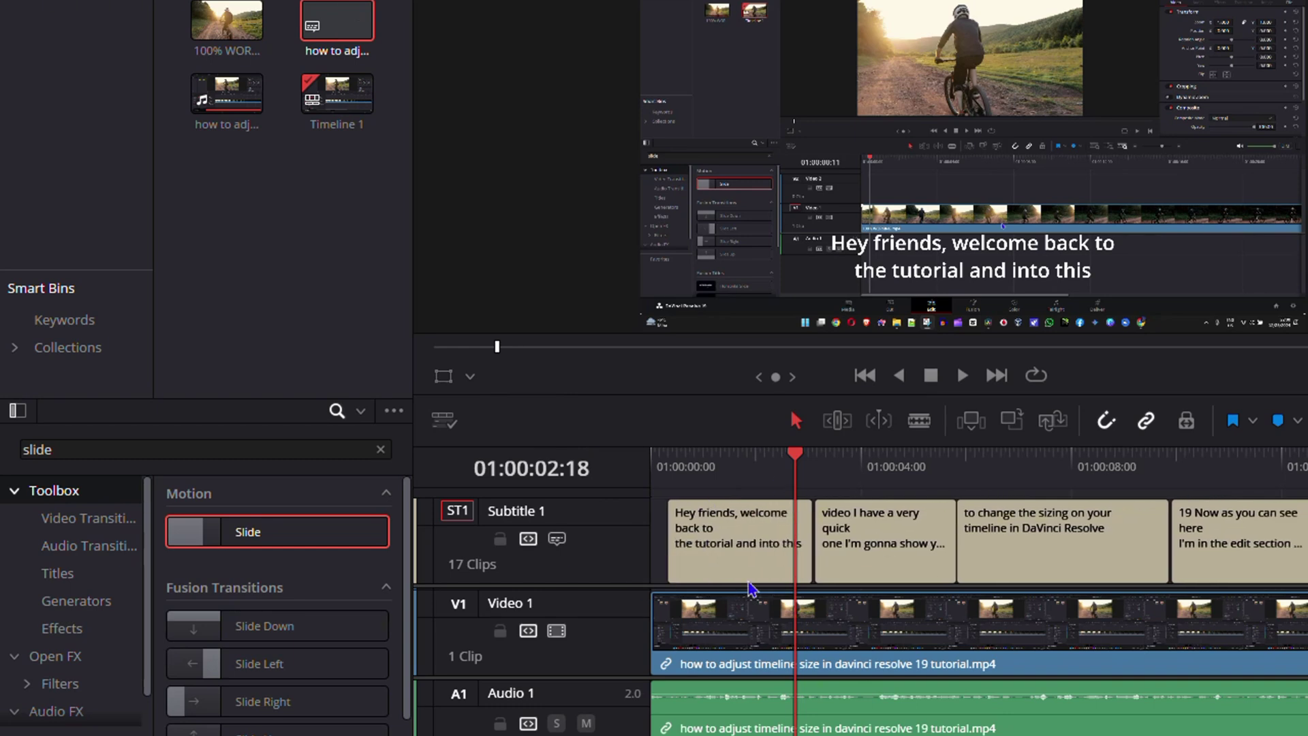
click(669, 461)
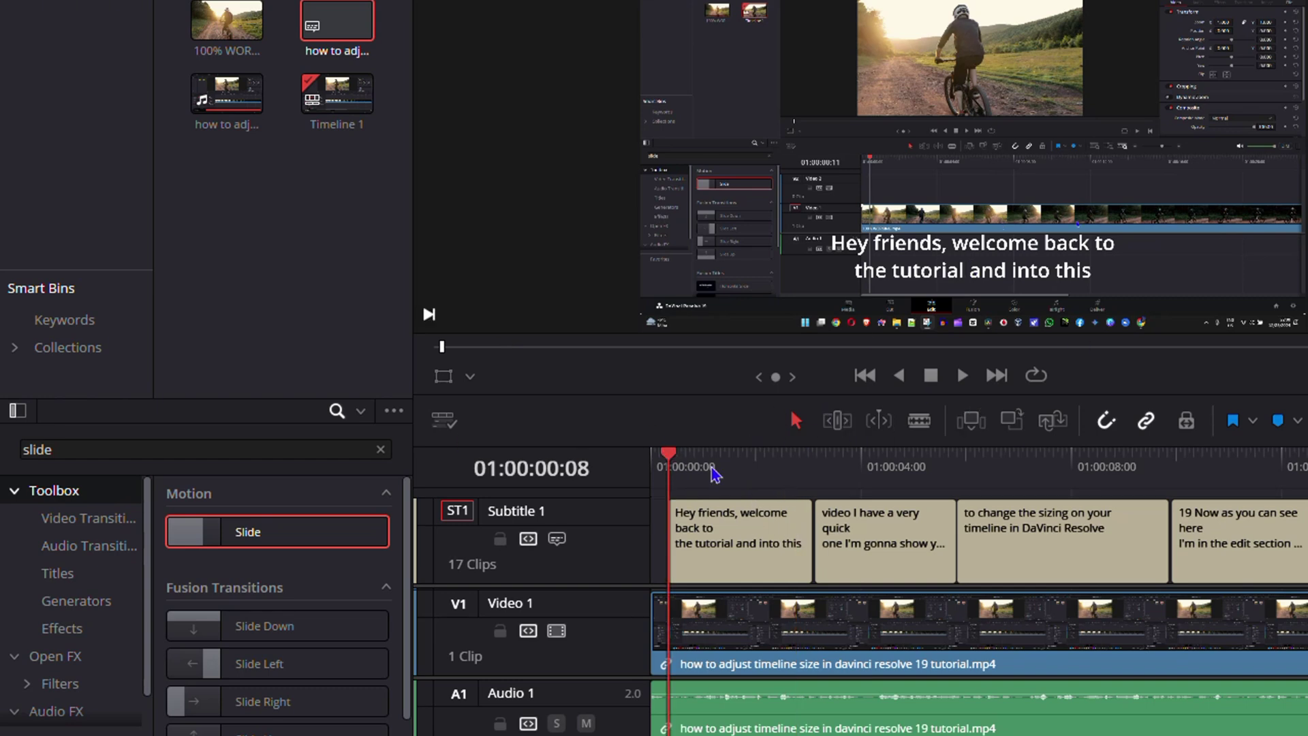
drag(713, 470, 598, 482)
key(space)
key(space)
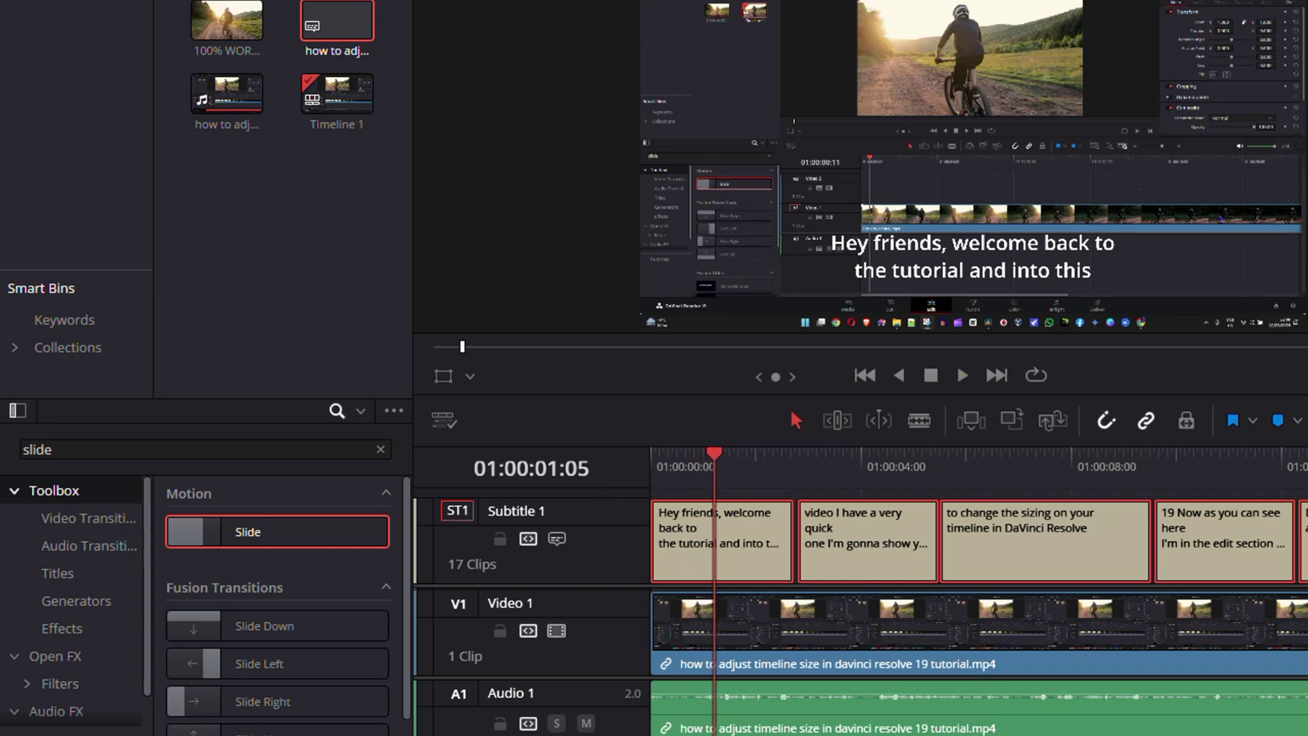
- Check caption timing at about 6, 12, 3, 14 and 23 seconds
click(1005, 458)
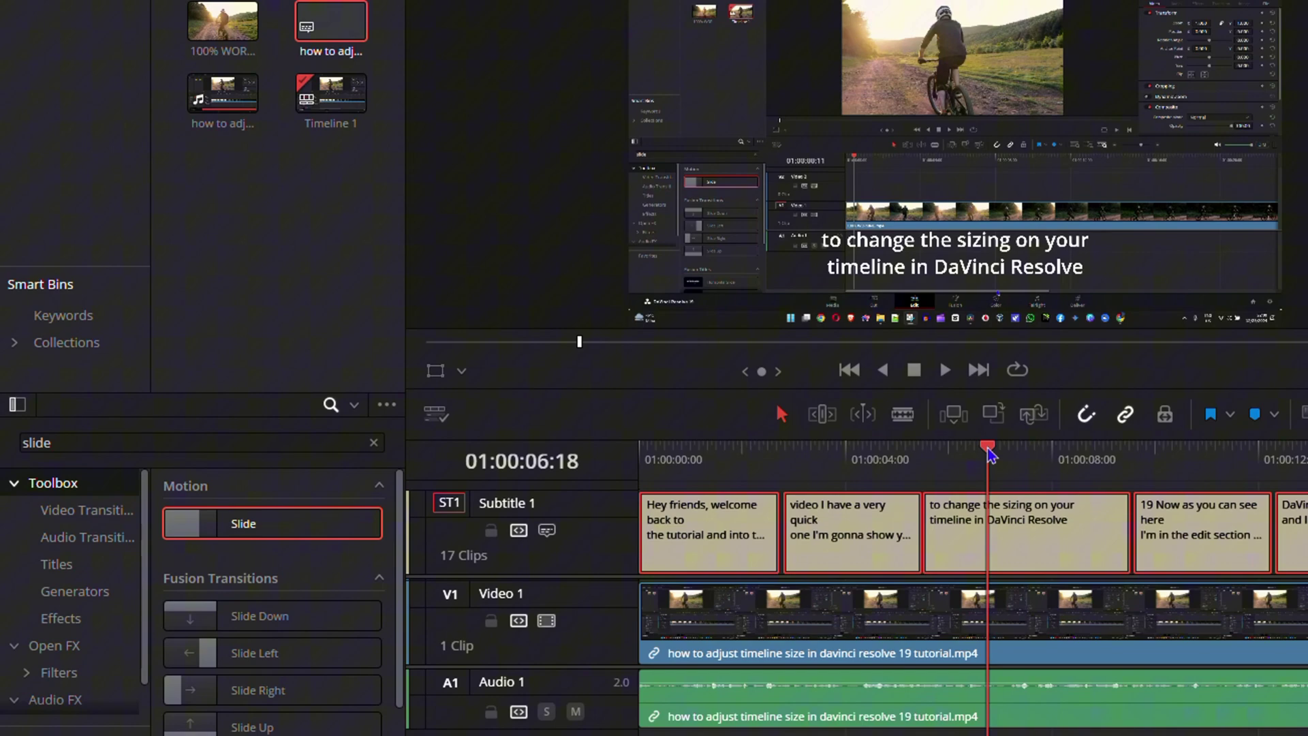
click(1281, 471)
key(space)
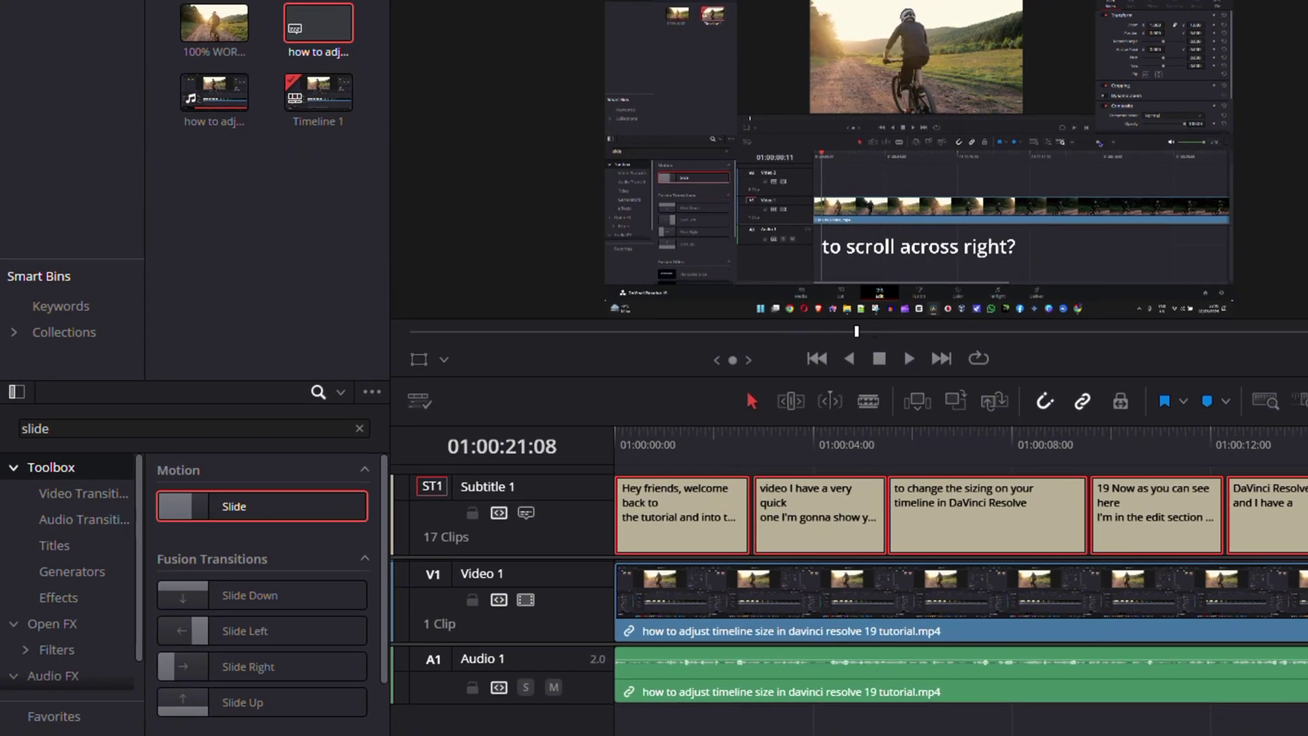
drag(1192, 439, 1054, 482)
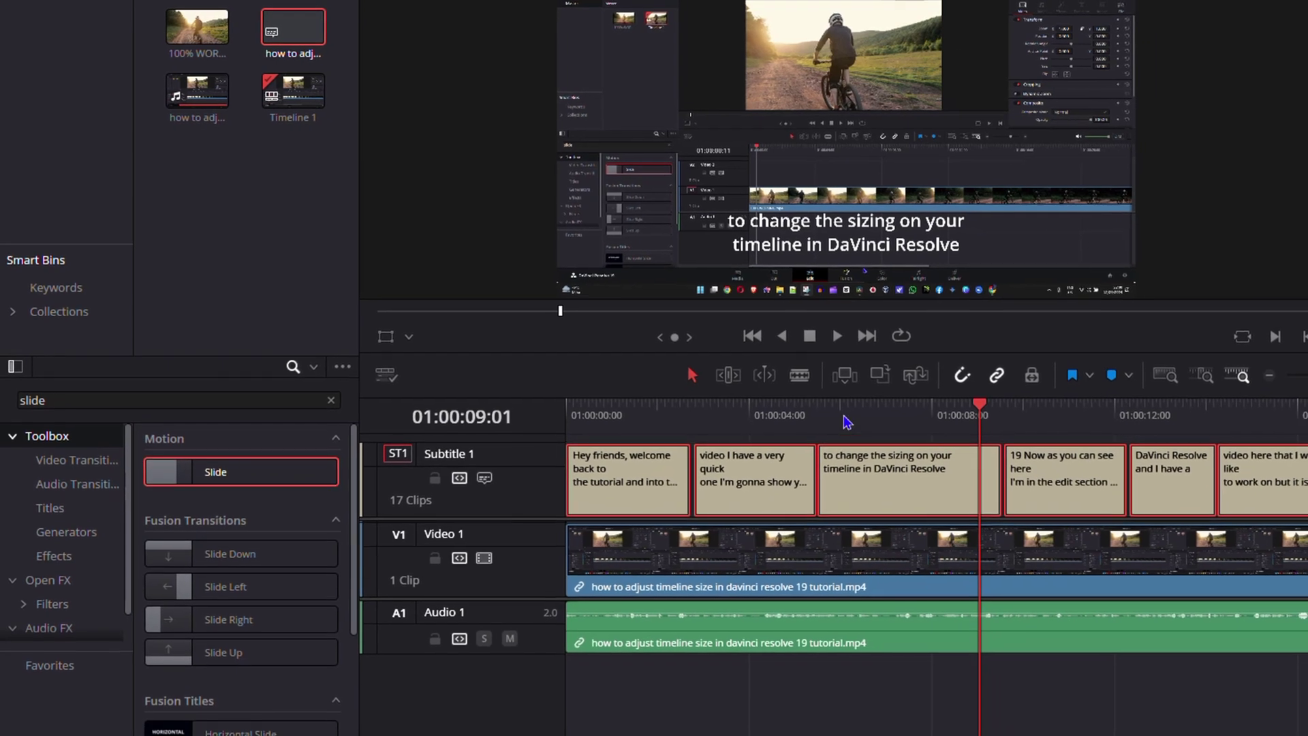
click(716, 413)
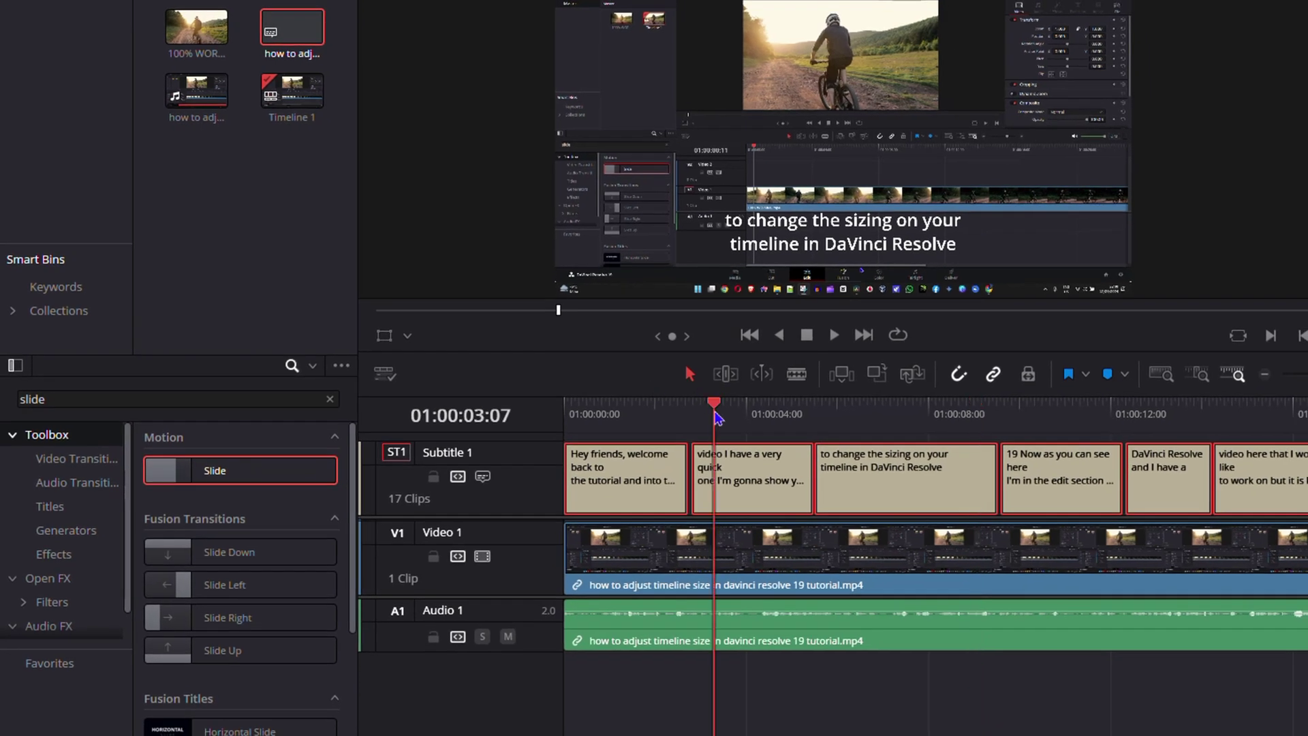
click(1214, 422)
drag(1213, 409, 1307, 425)
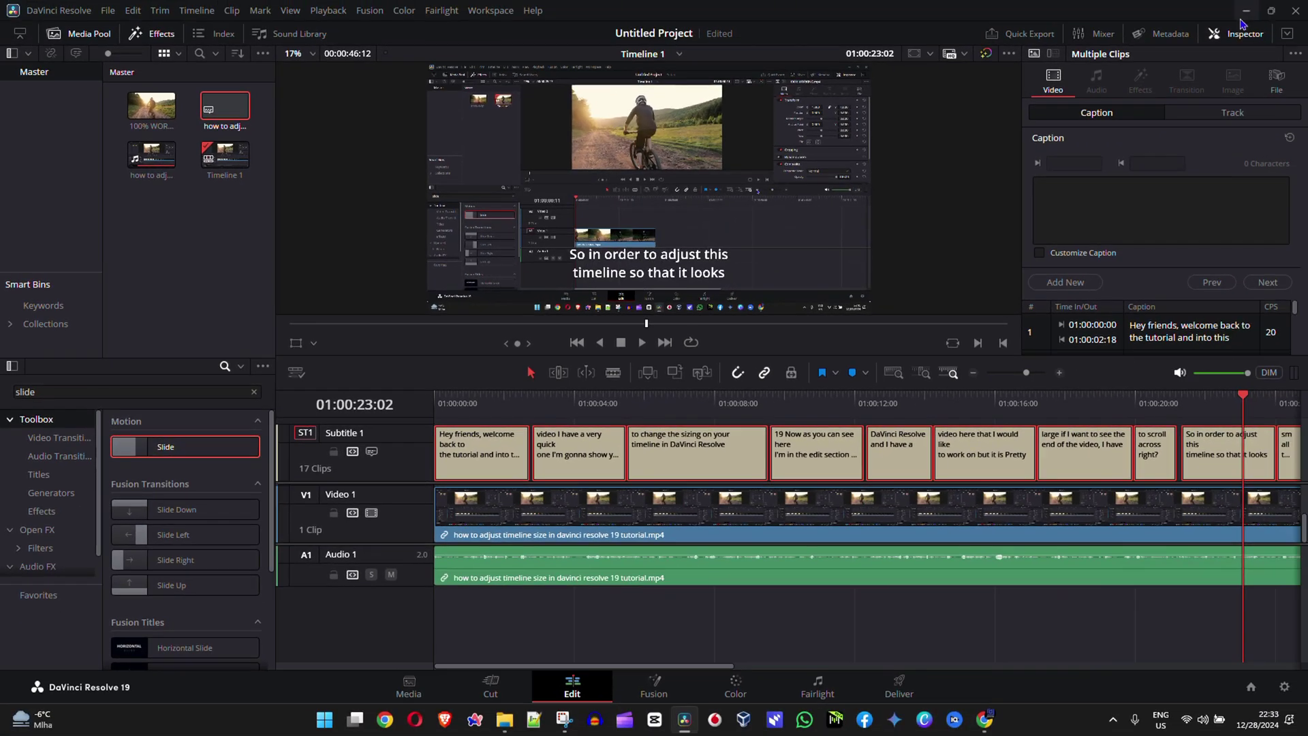
- Minimize DaVinci Resolve to bring Maestra's subtitle editor back into view in Chrome
click(1244, 12)
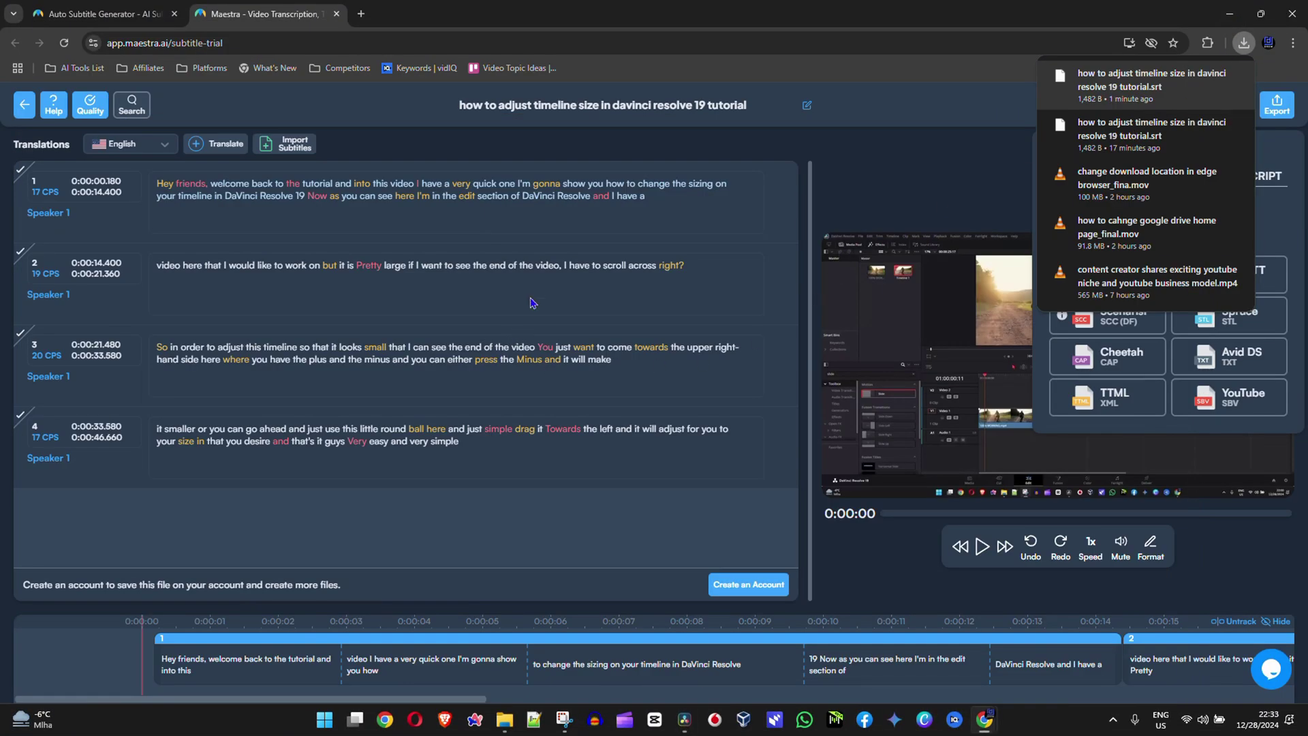